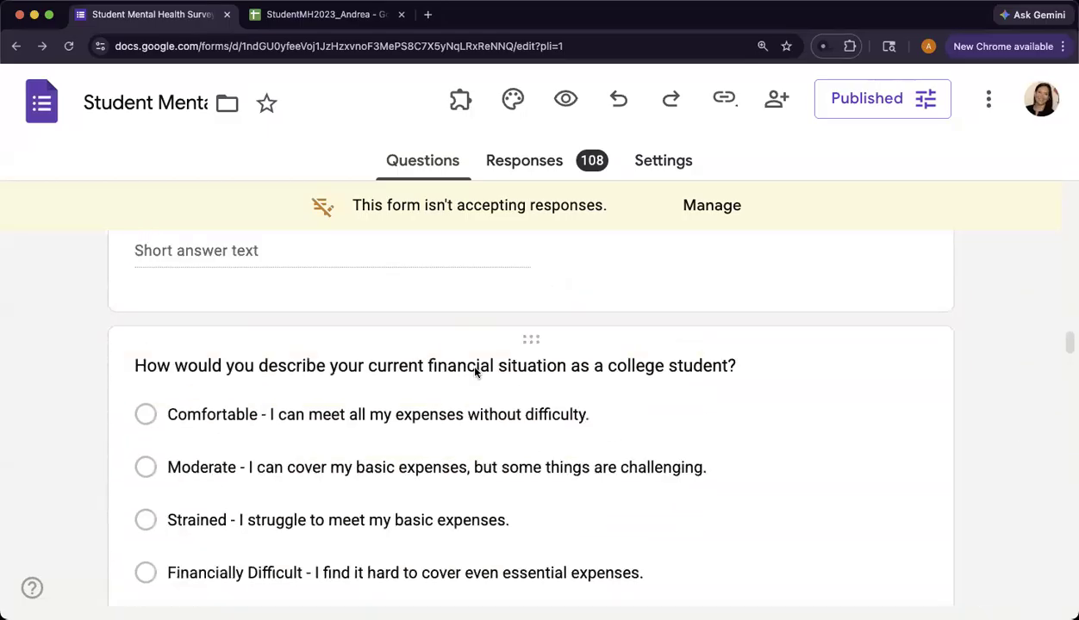
# - Review the survey's last-month questions and select the text of the one about being unable to control important things in life
pyautogui.scroll(-2, 474, 372)
pyautogui.scroll(-5, 474, 372)
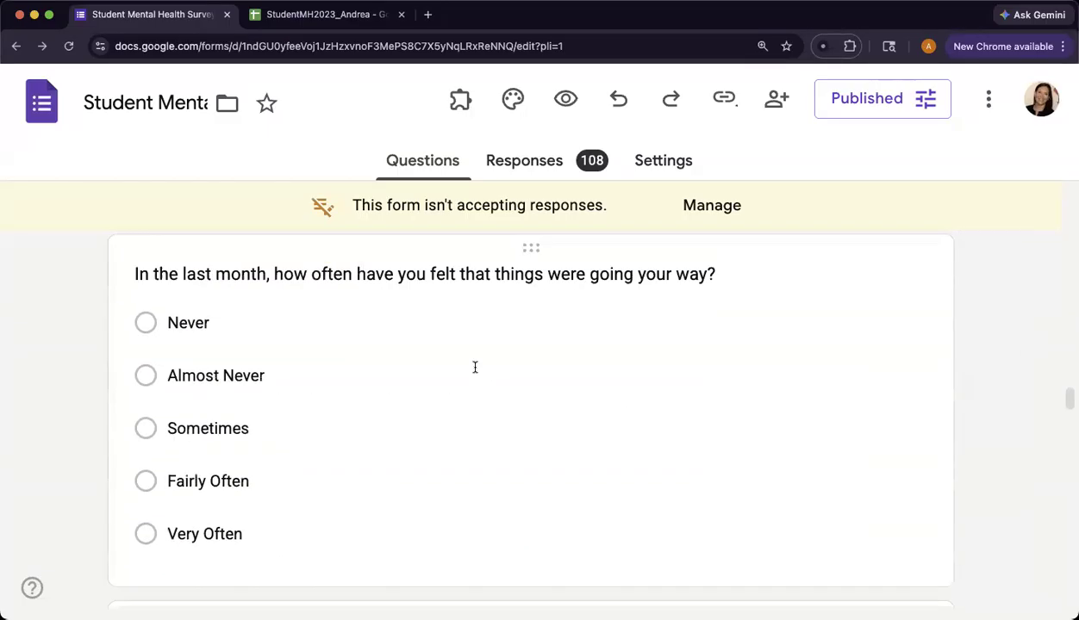
pyautogui.scroll(3, 474, 372)
pyautogui.scroll(5, 474, 372)
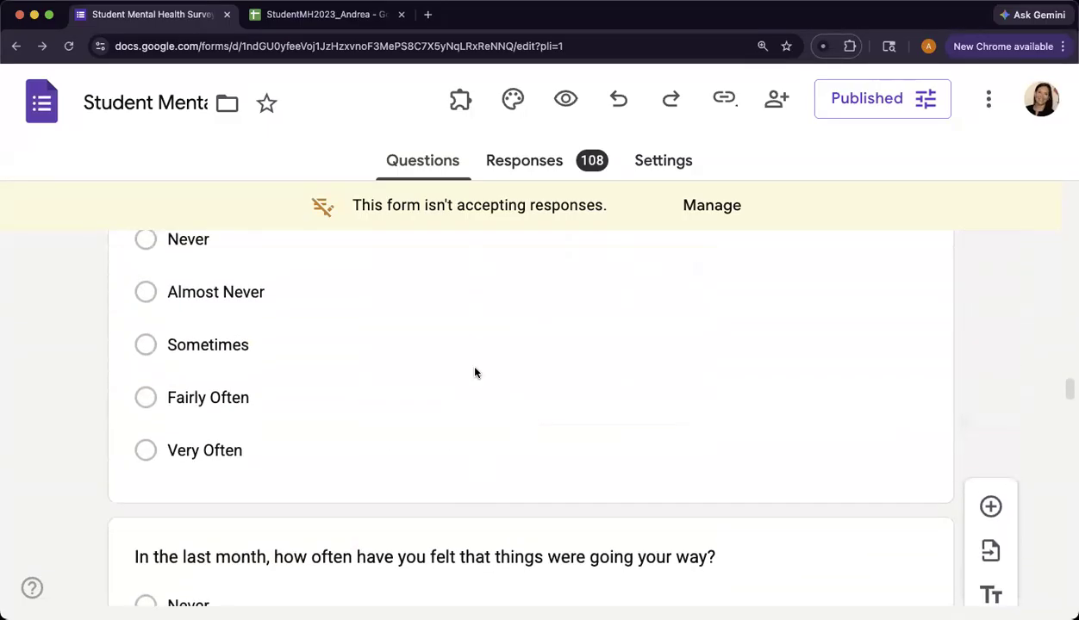
pyautogui.scroll(-3, 474, 372)
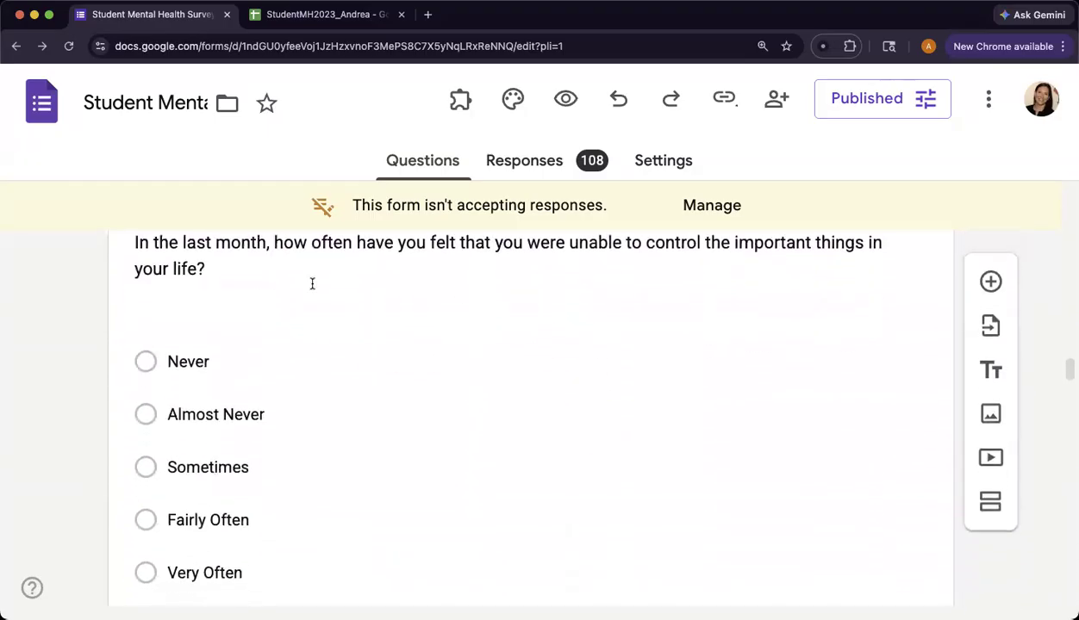
pyautogui.click(159, 243)
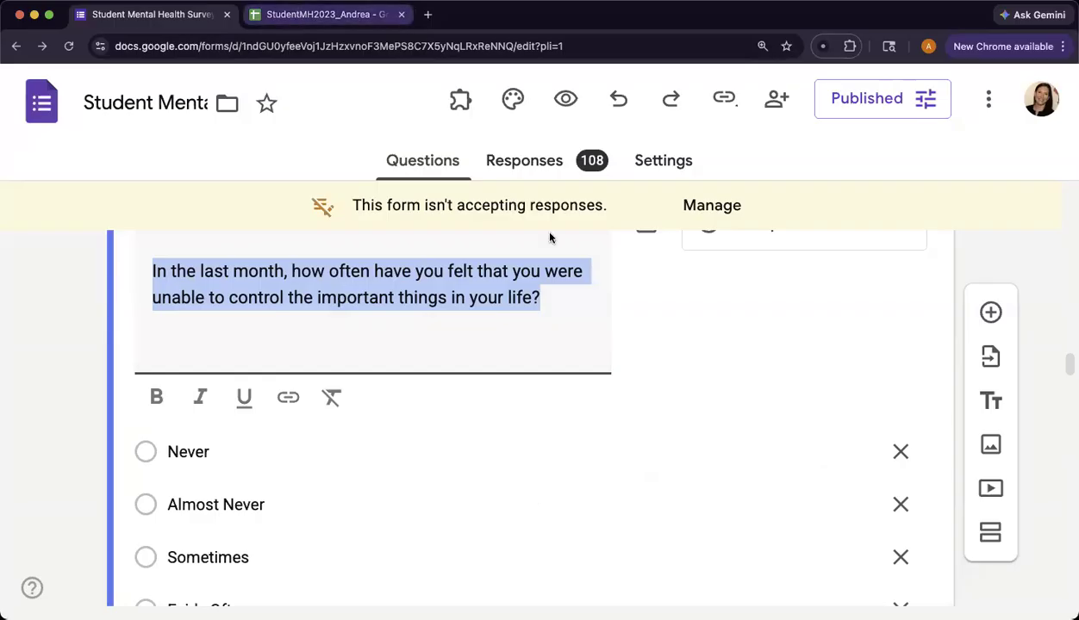
# - Switch to the StudentMH2023_Andrea spreadsheet and compare the RawData and CleanData sheets, ending on CleanData
pyautogui.hotkey('ctrl', 'Tab')
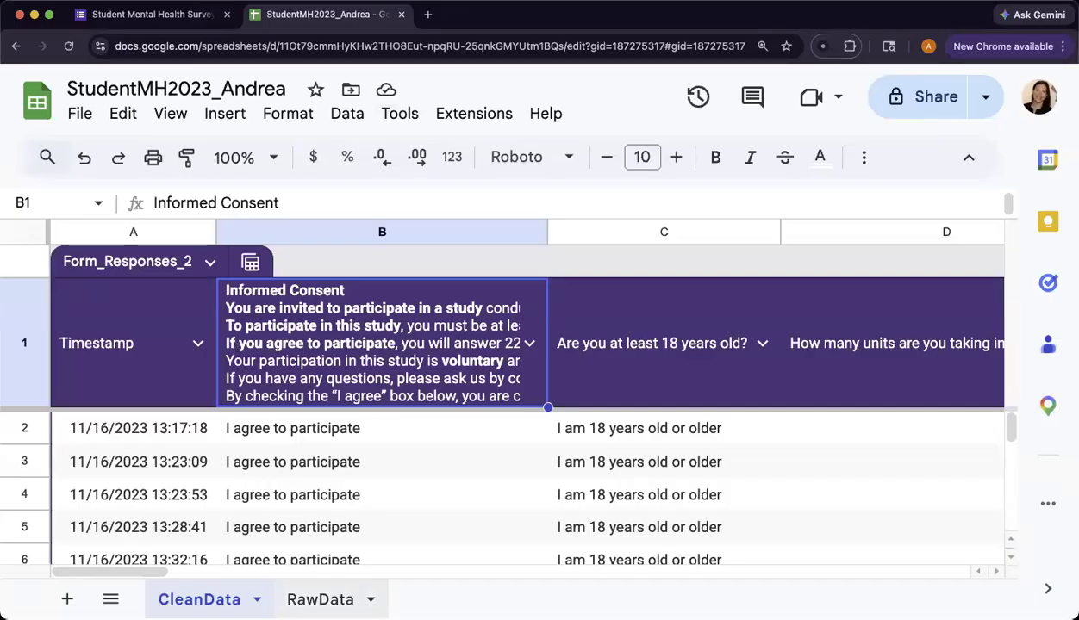
pyautogui.click(319, 598)
pyautogui.click(199, 599)
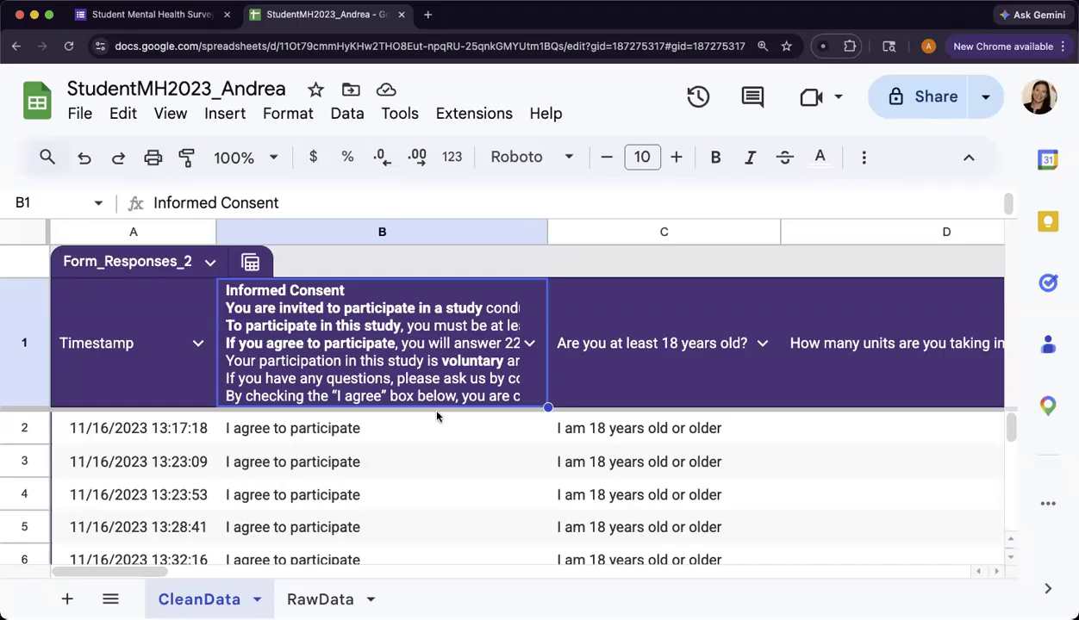
pyautogui.click(347, 585)
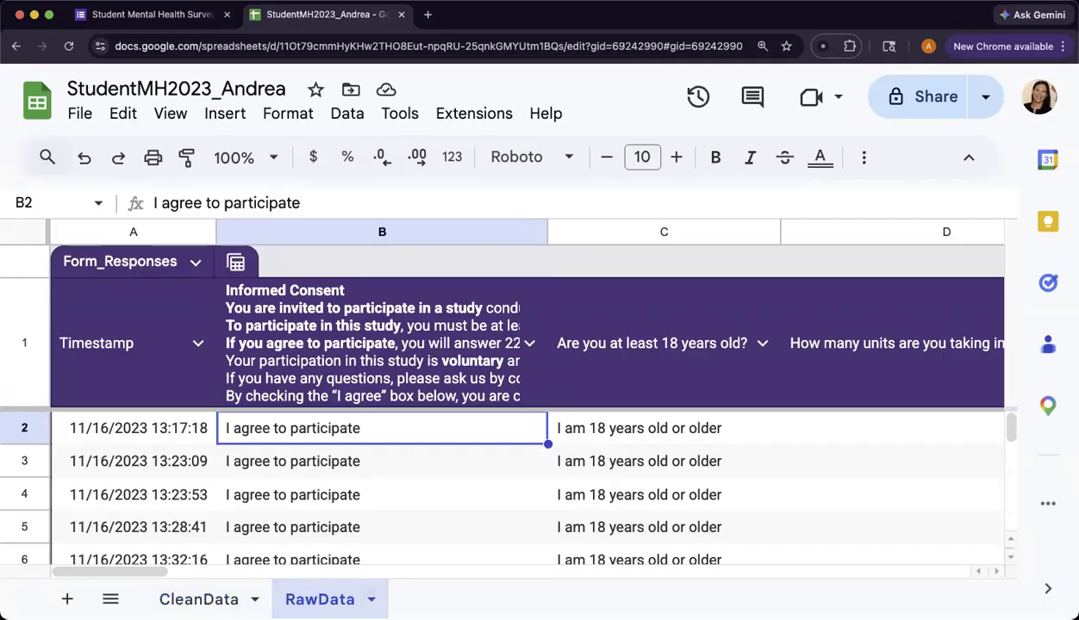
pyautogui.click(199, 599)
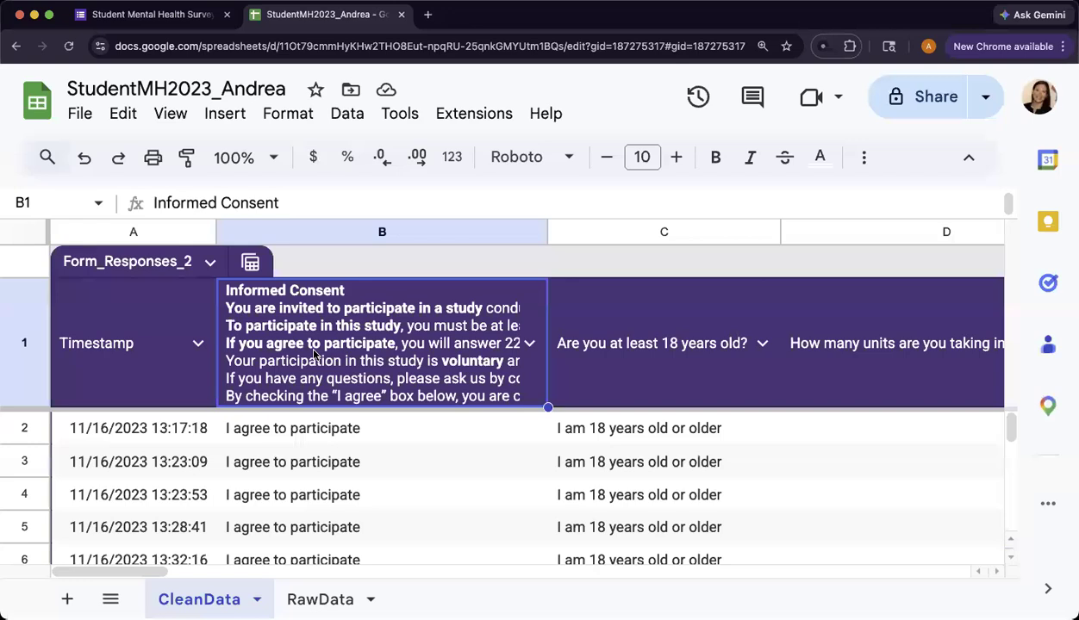
# - Rename the Informed Consent column header in B1 of the CleanData sheet as IC_Raw
pyautogui.write('IC')
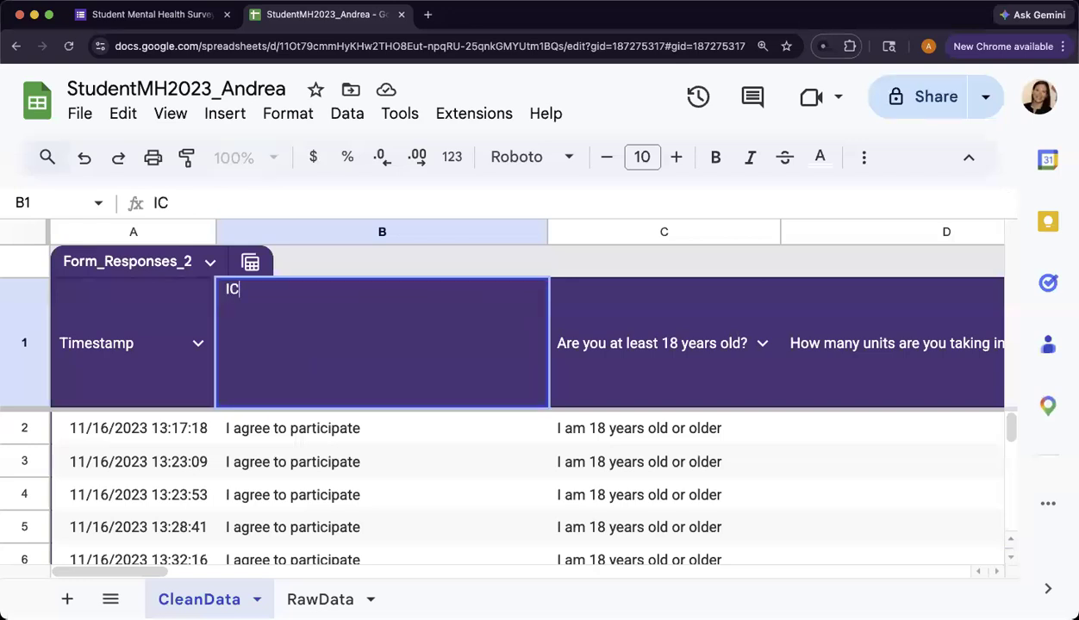
pyautogui.write('_raw')
pyautogui.press('BackSpace')
pyautogui.press('BackSpace')
pyautogui.write('_Raw')
pyautogui.press('Return')
pyautogui.press('Up')
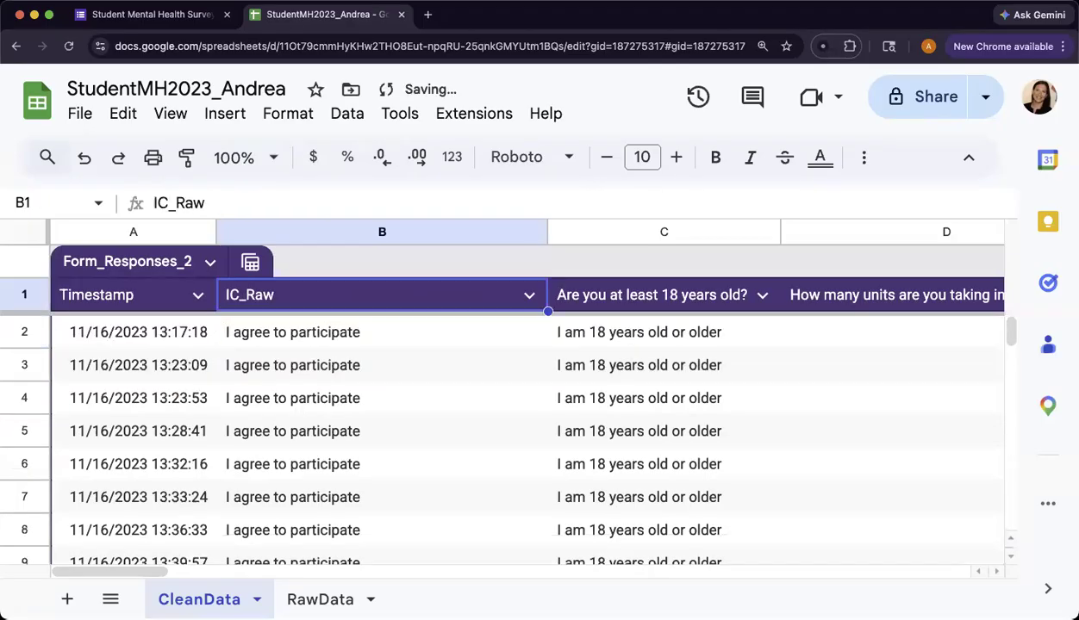
# - Rename the header in C1, asking whether respondents are at least 18 years old, as EligibleAge_Raw
pyautogui.press('Right')
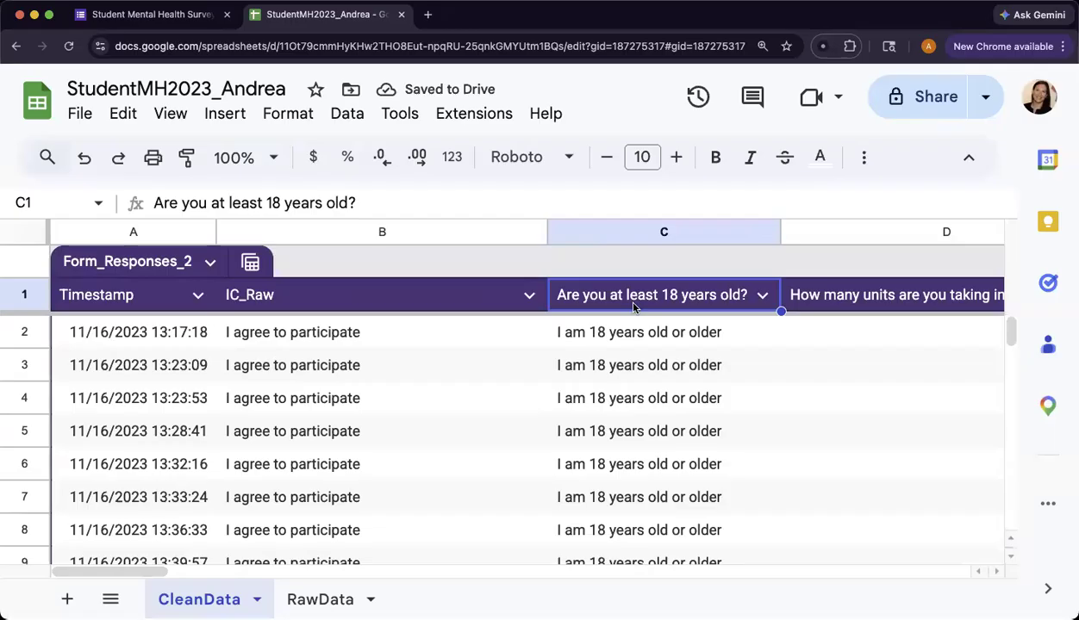
pyautogui.hscroll(2, 632, 307)
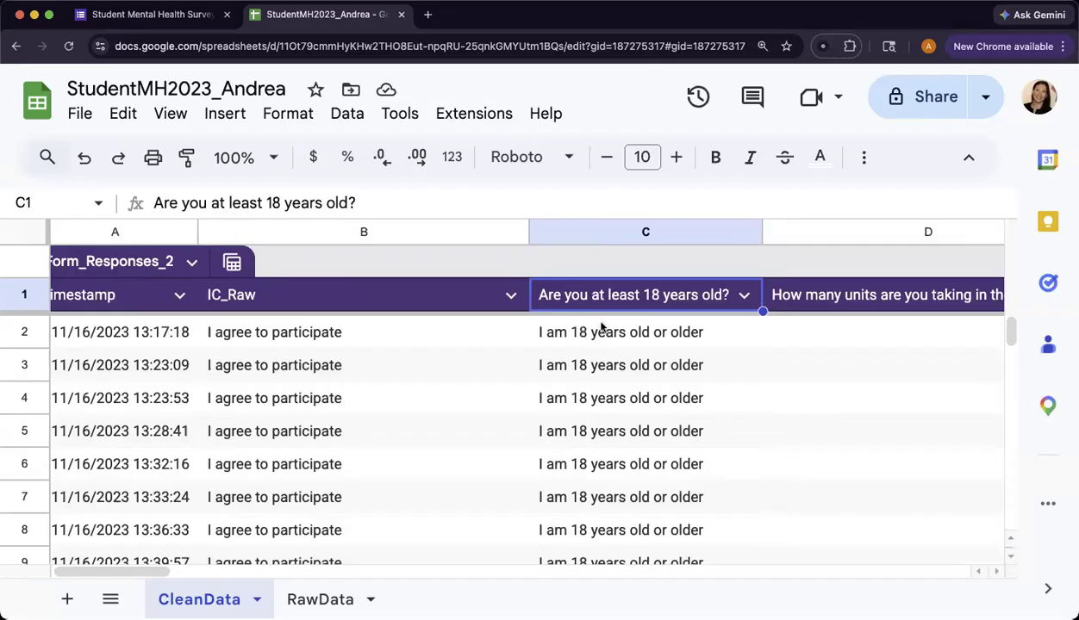
pyautogui.write('Eibi')
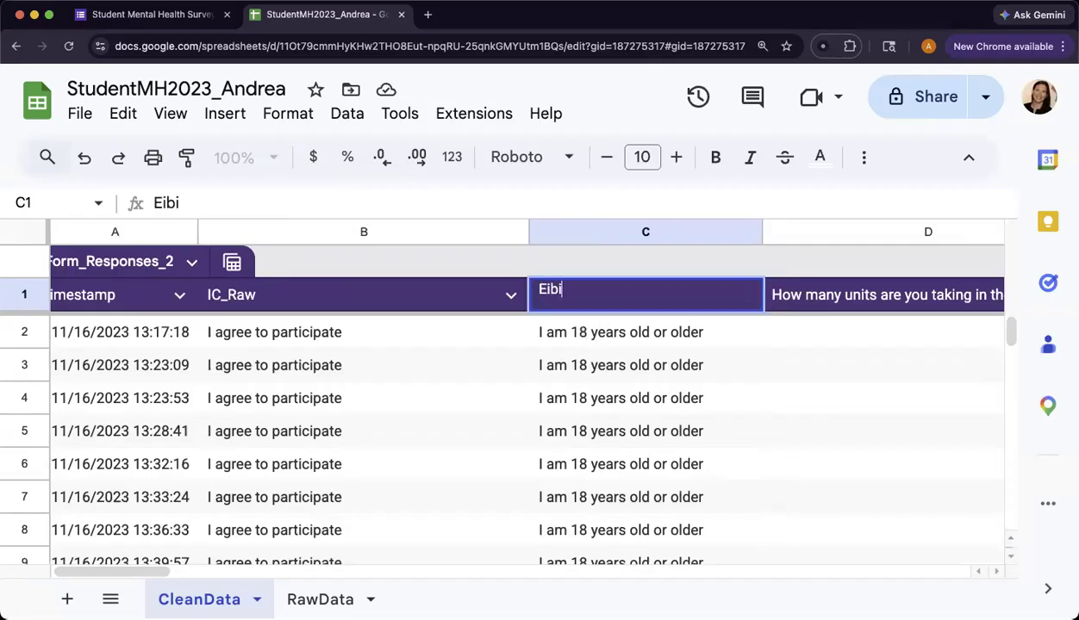
pyautogui.press('BackSpace')
pyautogui.press('BackSpace')
pyautogui.press('BackSpace')
pyautogui.write('ligib')
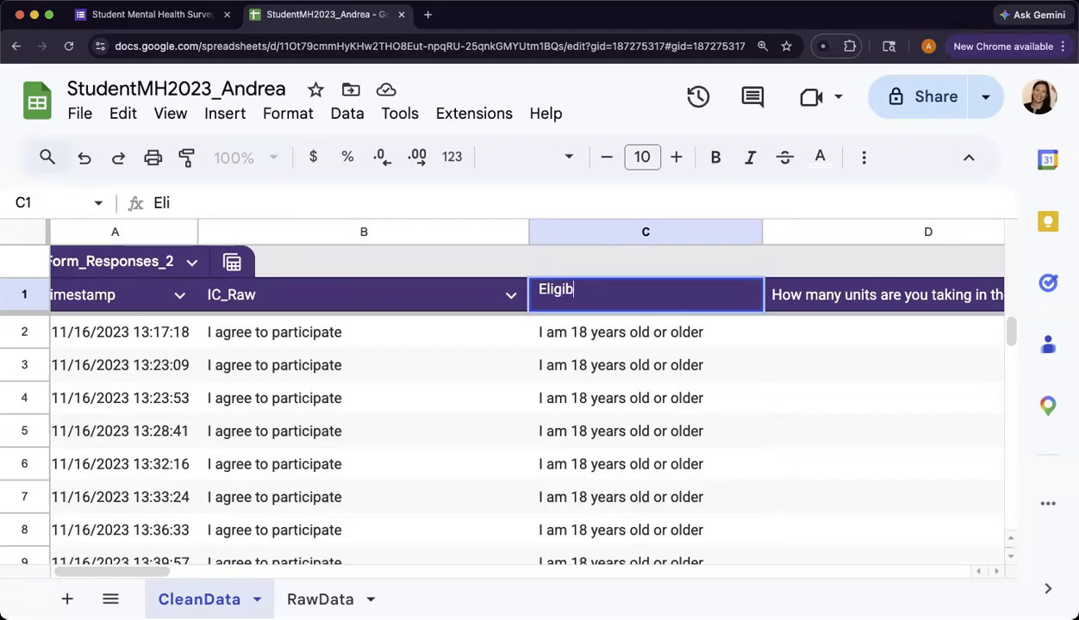
pyautogui.write('leAge_Raw')
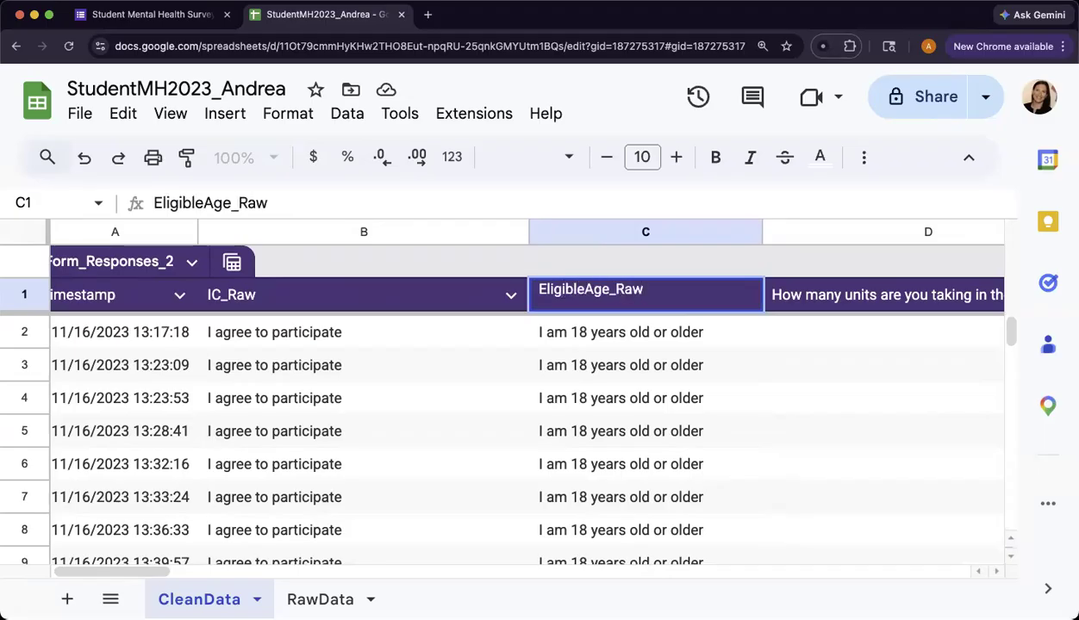
pyautogui.press('Return')
pyautogui.press('Up')
# - Rename the header in D1, asking about units taken in the current semester, as Units_Raw
pyautogui.press('Right')
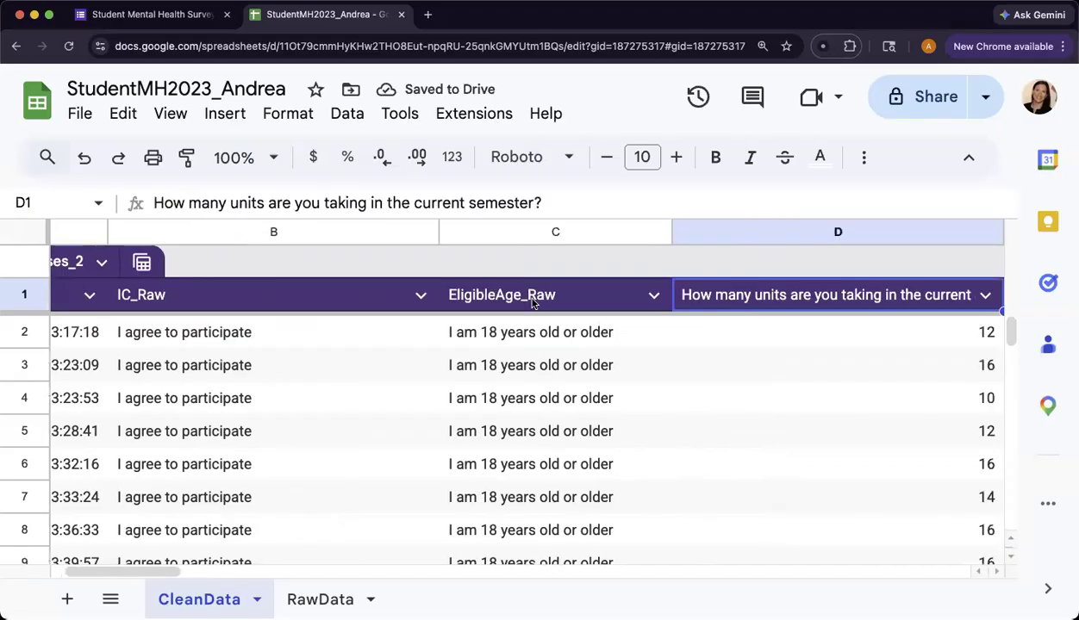
pyautogui.hscroll(2, 533, 302)
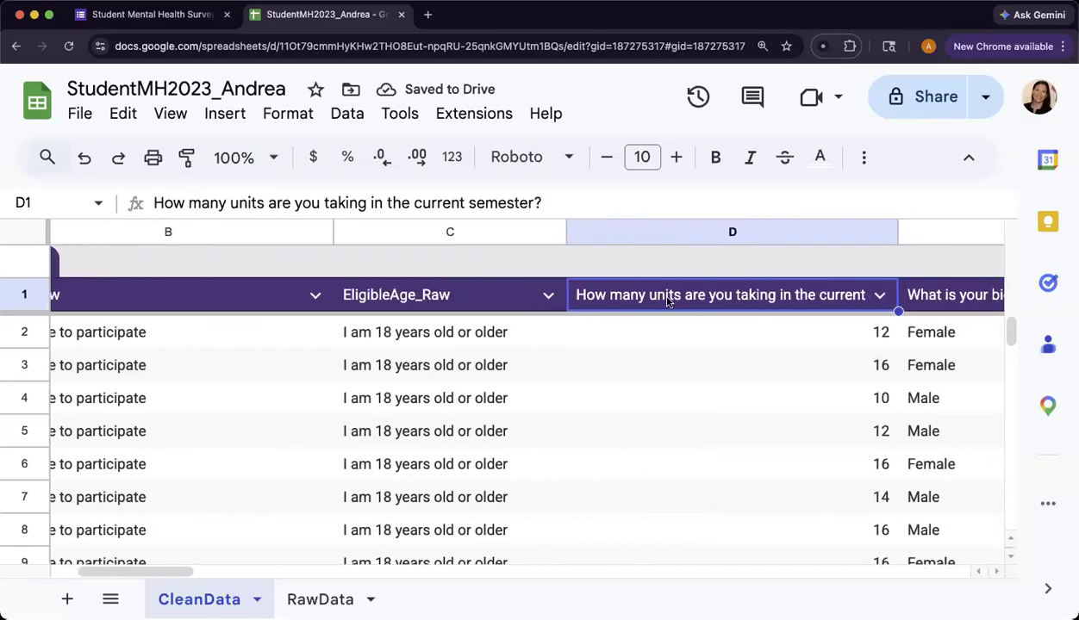
pyautogui.write('Units')
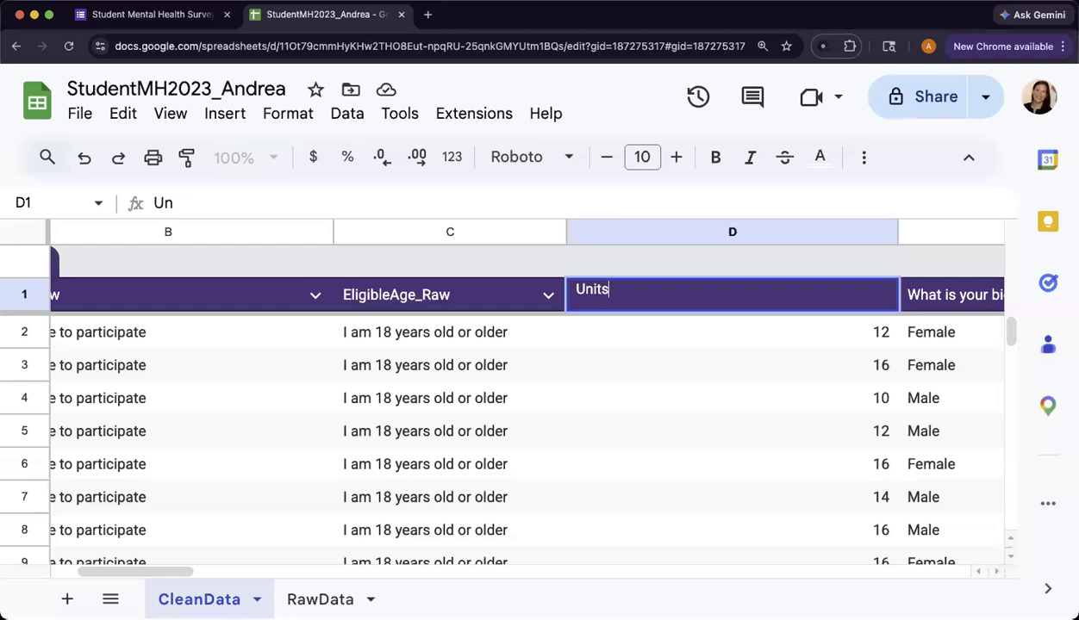
pyautogui.write('_Raw')
pyautogui.press('Return')
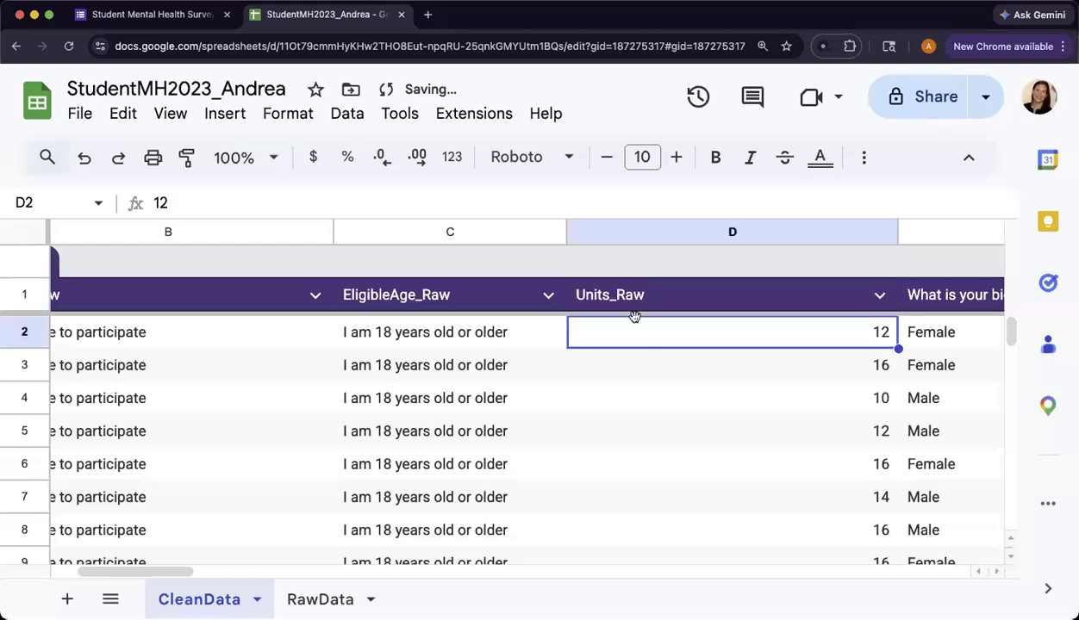
# - Rename the biological sex question header in E1 as Sex_Raw
pyautogui.hscroll(5, 654, 330)
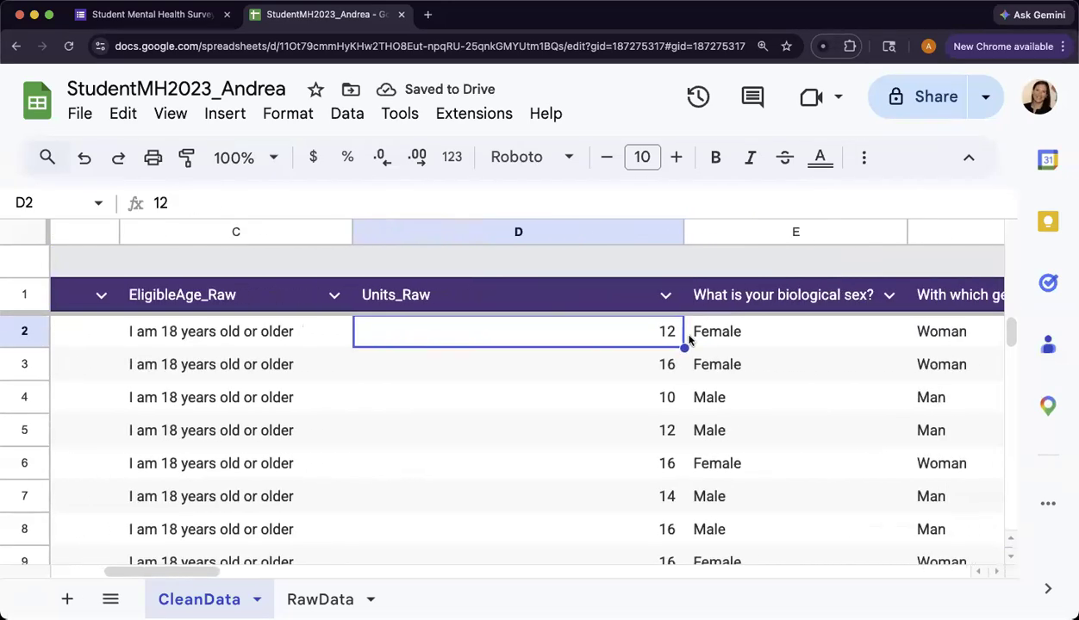
pyautogui.click(635, 303)
pyautogui.write('S')
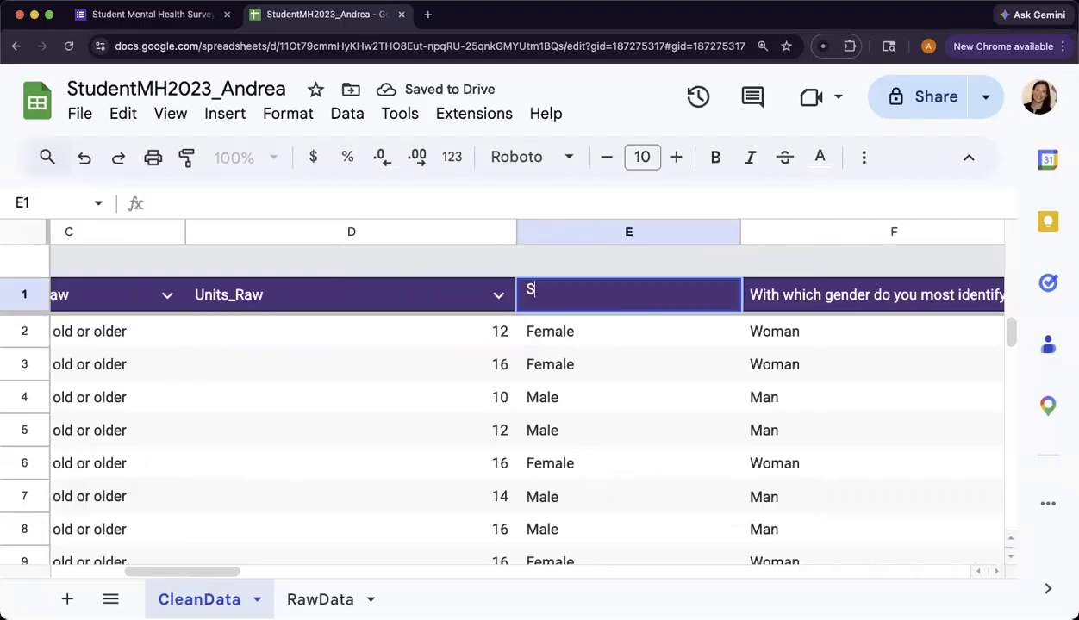
pyautogui.write('e_Taw')
pyautogui.press('BackSpace')
pyautogui.press('BackSpace')
pyautogui.press('BackSpace')
pyautogui.press('BackSpace')
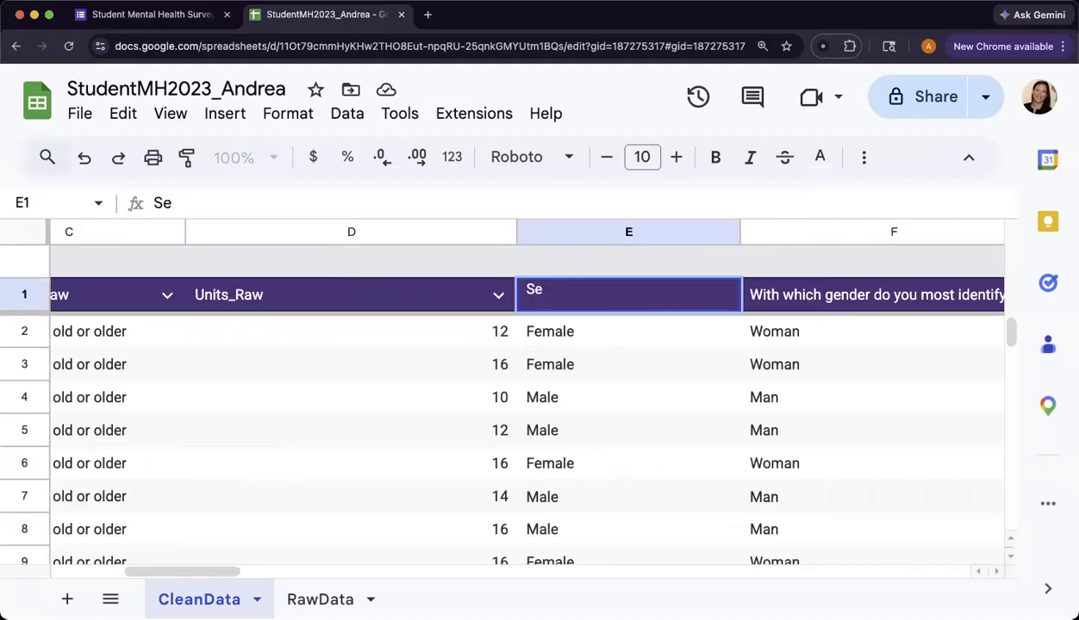
pyautogui.write('z')
pyautogui.press('BackSpace')
pyautogui.write('x_Raw')
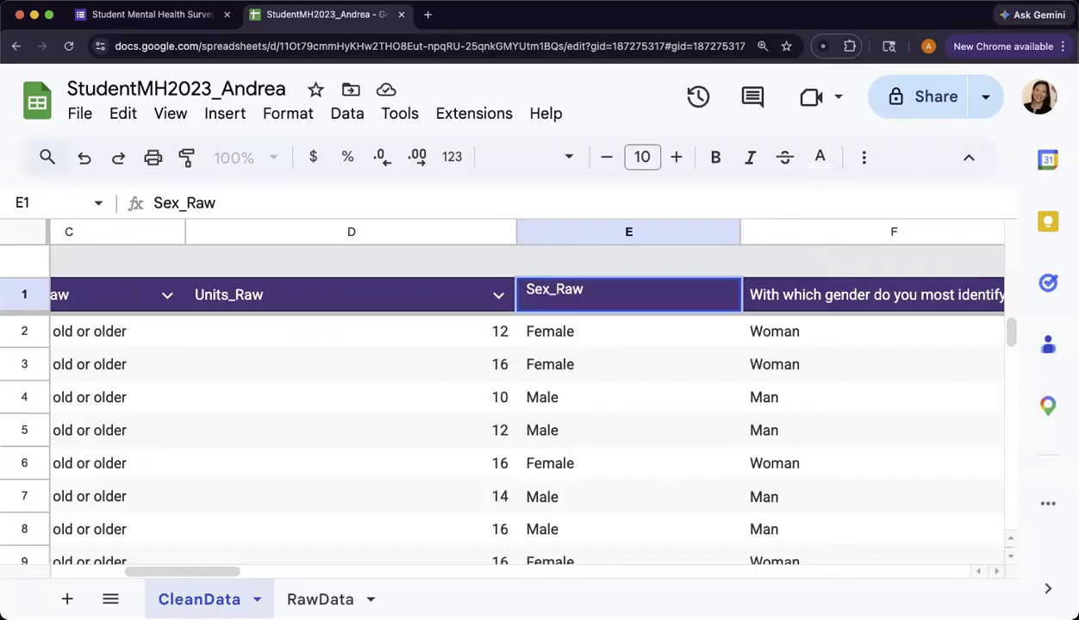
pyautogui.press('Tab')
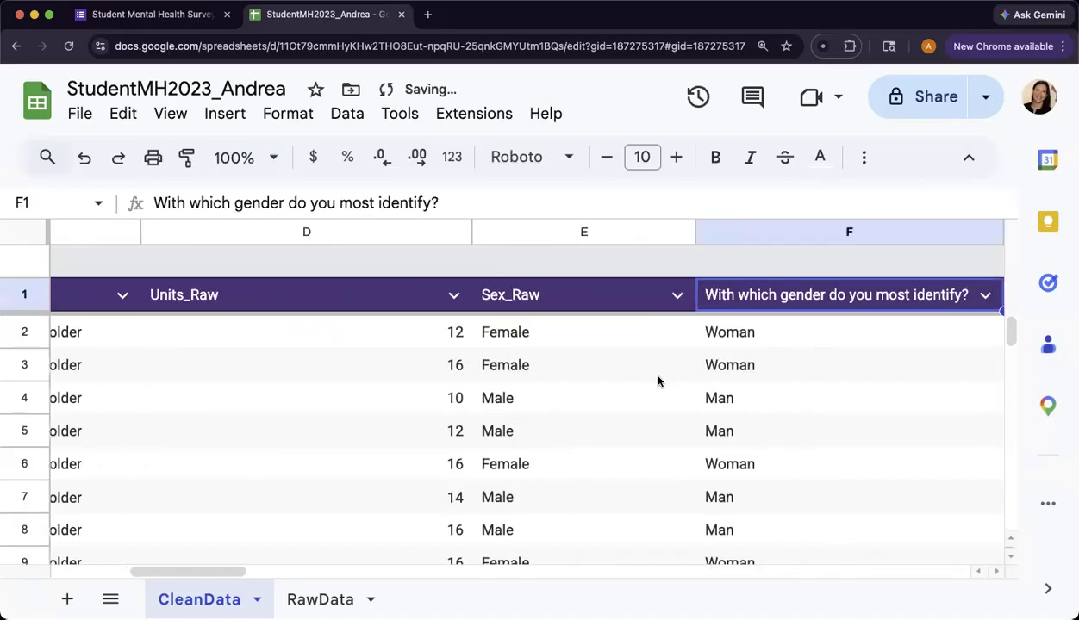
# - Rename the header in F1, asking which gender respondents most identify with, as Gender_Raw
pyautogui.hscroll(3, 658, 382)
pyautogui.hscroll(3, 700, 373)
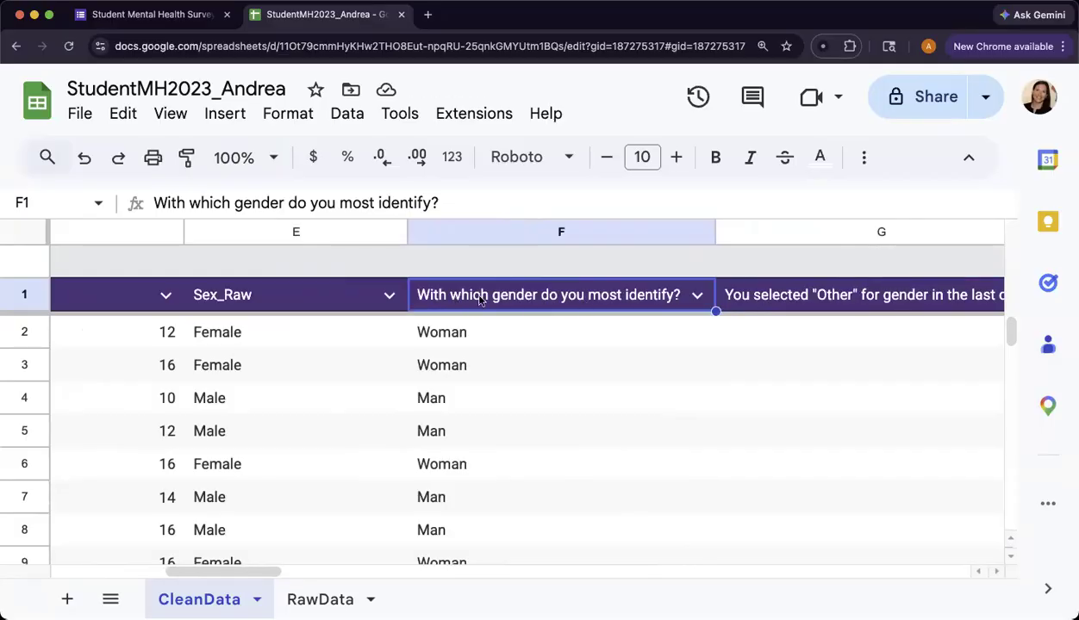
pyautogui.write('Gender')
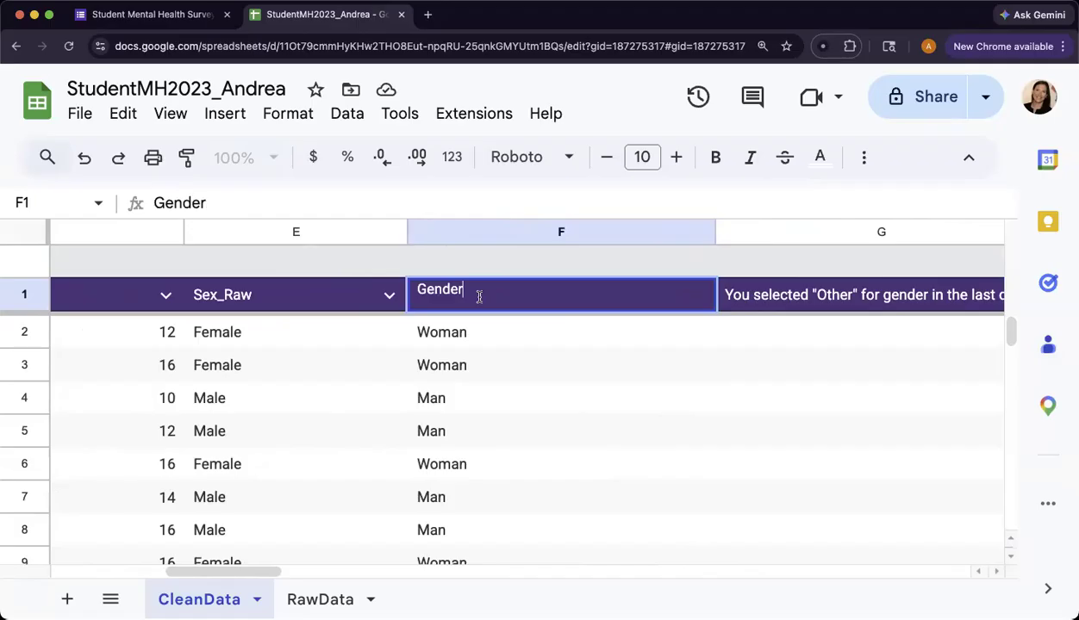
pyautogui.write('_Raw')
pyautogui.press('Tab')
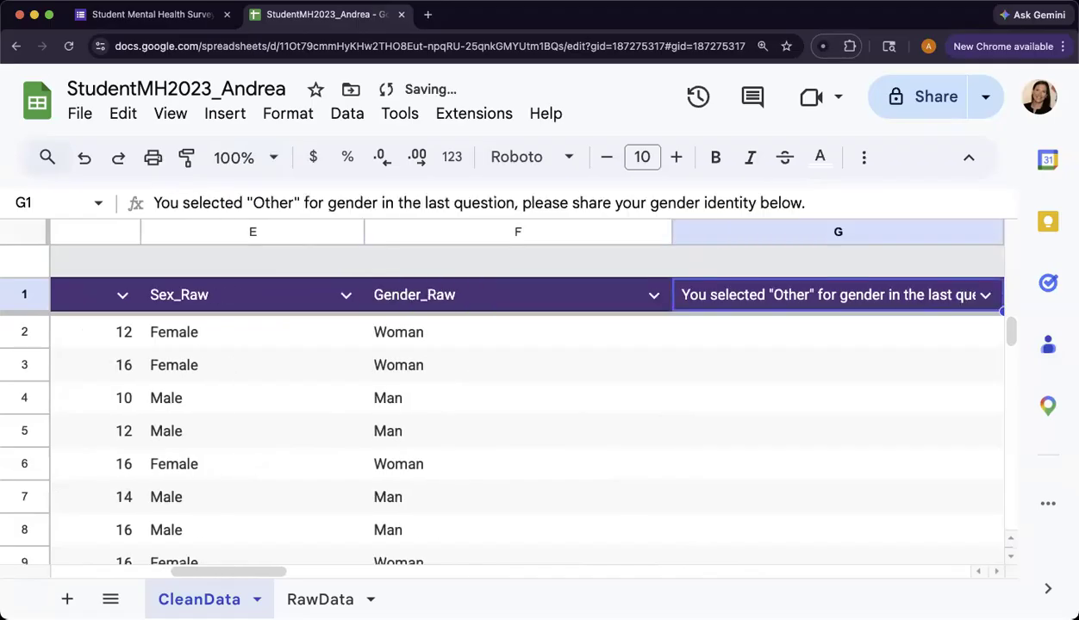
# - Rename the header in G1, the follow-up for respondents who selected "Other" for gender, as GenderOther_Raw
pyautogui.write('Other')
pyautogui.press('BackSpace')
pyautogui.press('BackSpace')
pyautogui.press('BackSpace')
pyautogui.press('BackSpace')
pyautogui.press('BackSpace')
pyautogui.write('GenderP')
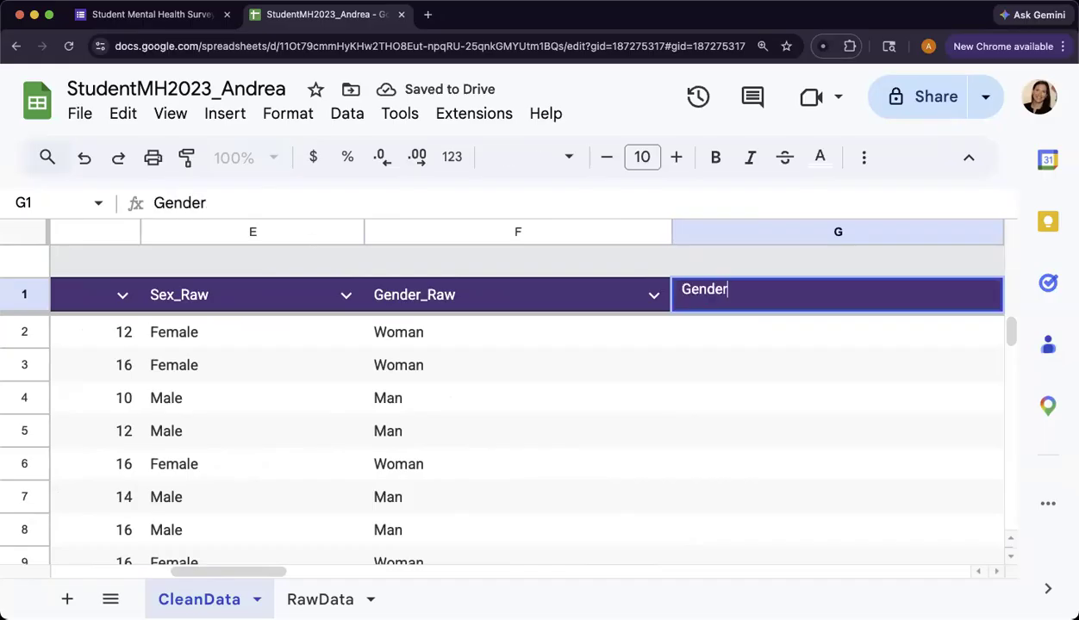
pyautogui.press('BackSpace')
pyautogui.write('Oher')
pyautogui.press('BackSpace')
pyautogui.press('BackSpace')
pyautogui.press('BackSpace')
pyautogui.write('ther_Raw')
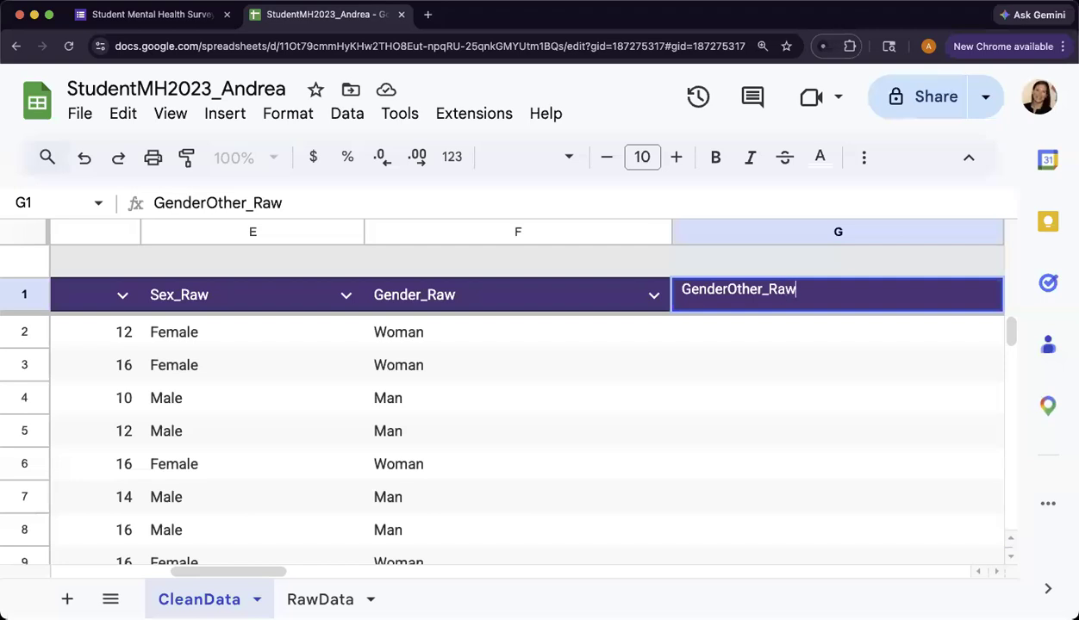
pyautogui.press('Return')
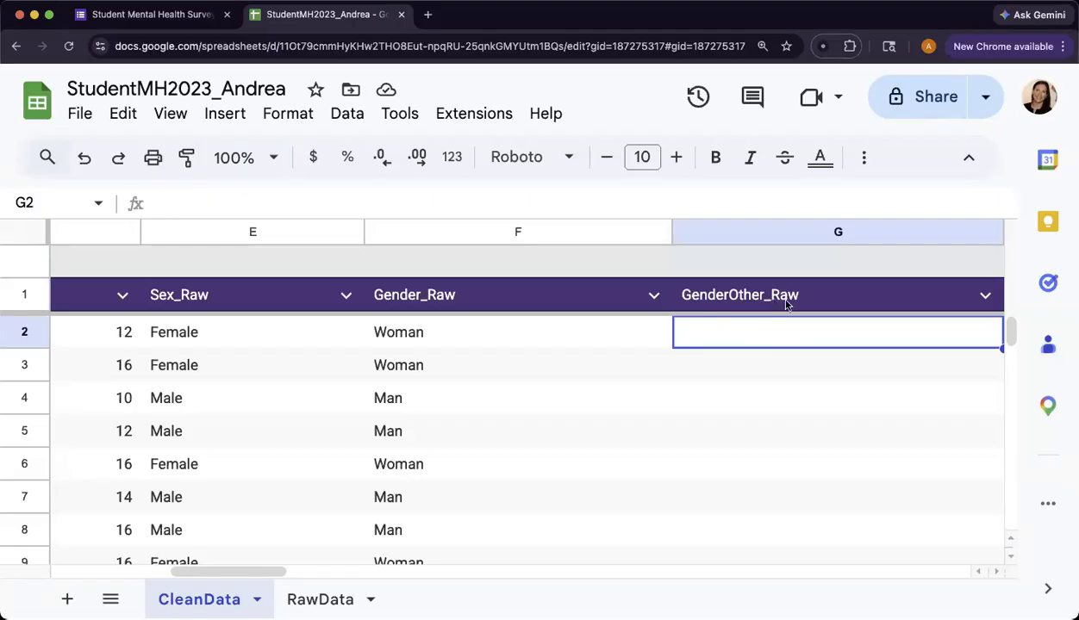
# - Examine the full question headers for financial situation in J1 and being unable to control important things in K1
pyautogui.hscroll(10, 786, 304)
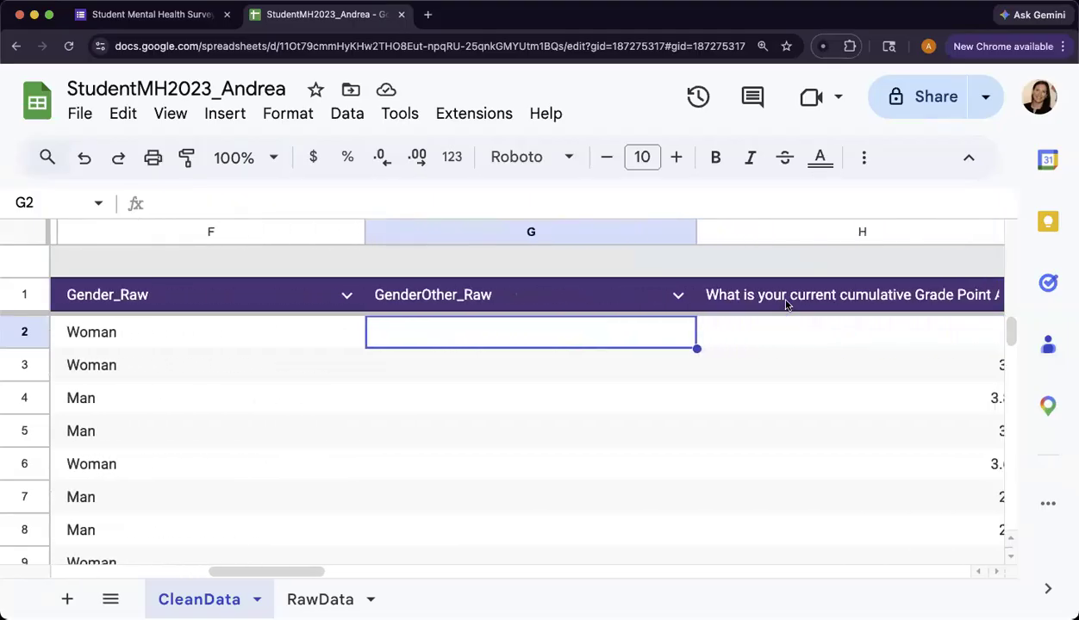
pyautogui.hscroll(8, 786, 304)
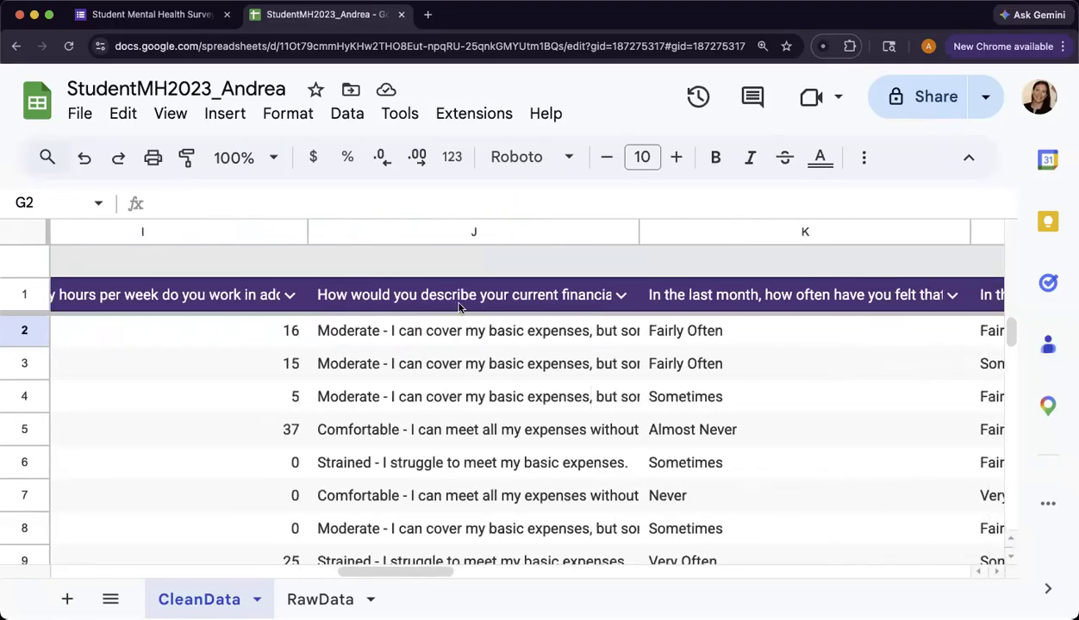
pyautogui.click(410, 301)
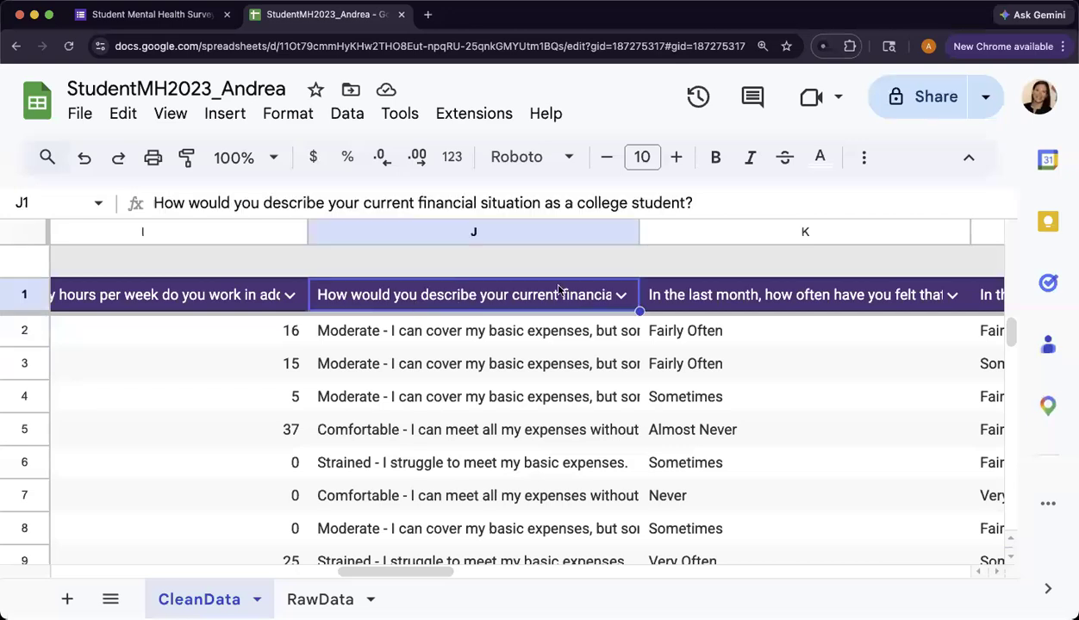
pyautogui.press('Right')
pyautogui.hscroll(1, 707, 393)
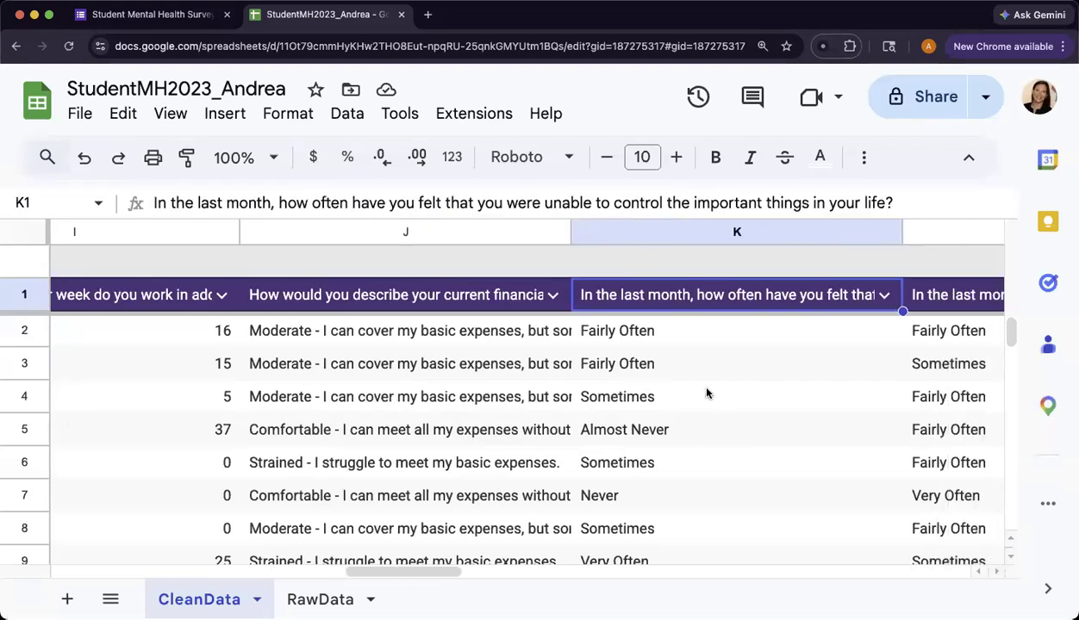
pyautogui.hscroll(5, 706, 394)
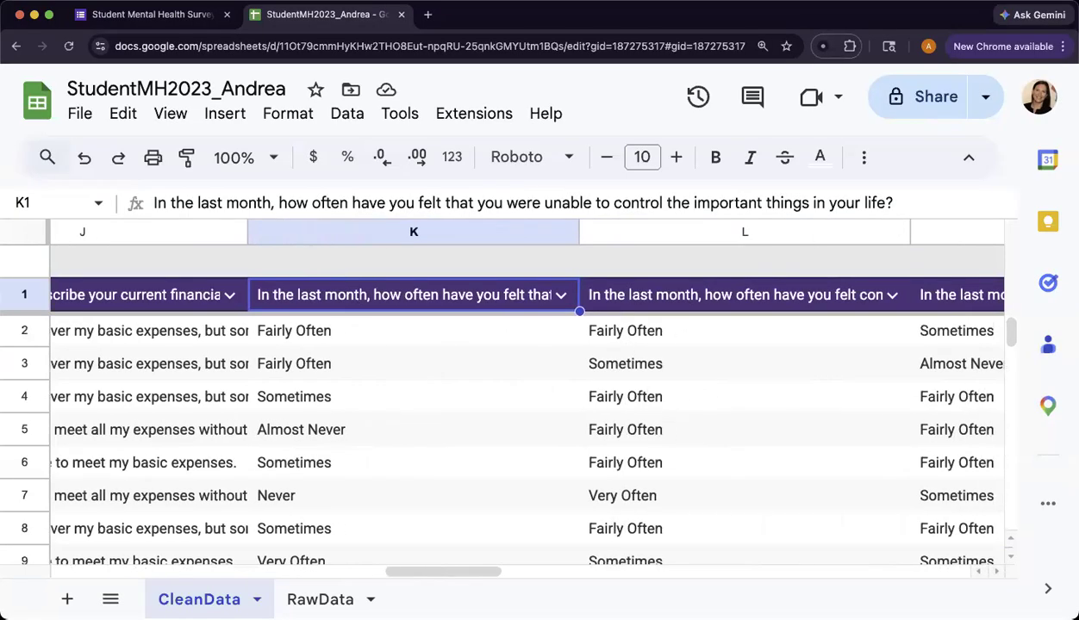
# - Rename the header in K1, about being unable to control the important things in life, as Stress_Raw1
pyautogui.write('Stre')
pyautogui.write('ss')
pyautogui.write('Rea')
pyautogui.press('BackSpace')
pyautogui.press('BackSpace')
pyautogui.write('aw')
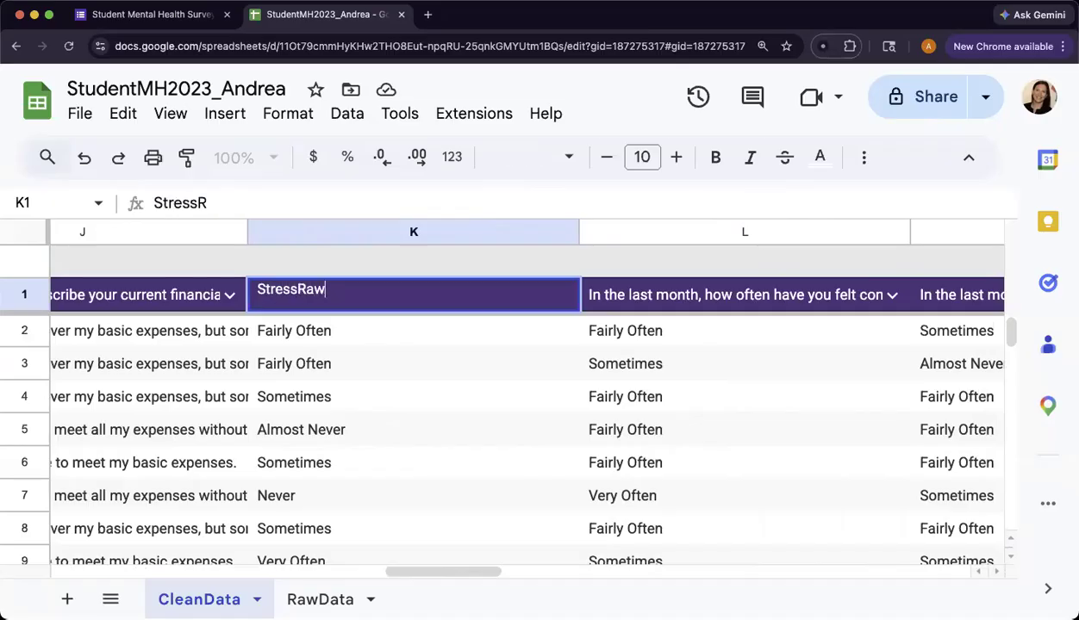
pyautogui.write('_')
pyautogui.press('BackSpace')
pyautogui.press('BackSpace')
pyautogui.press('BackSpace')
pyautogui.press('BackSpace')
pyautogui.write('_Raw1')
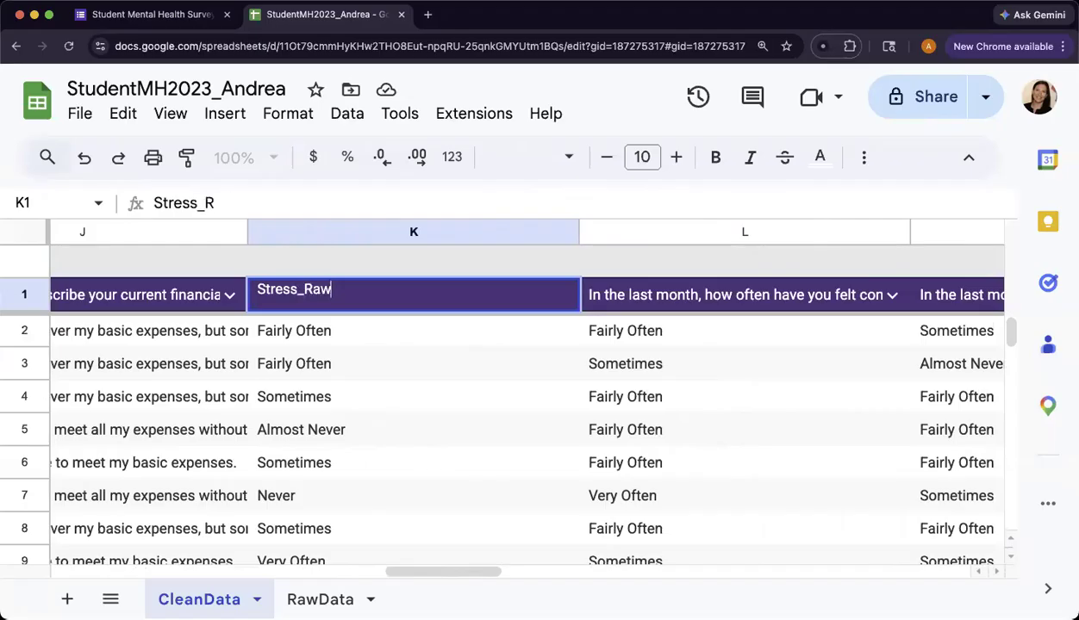
pyautogui.press('Return')
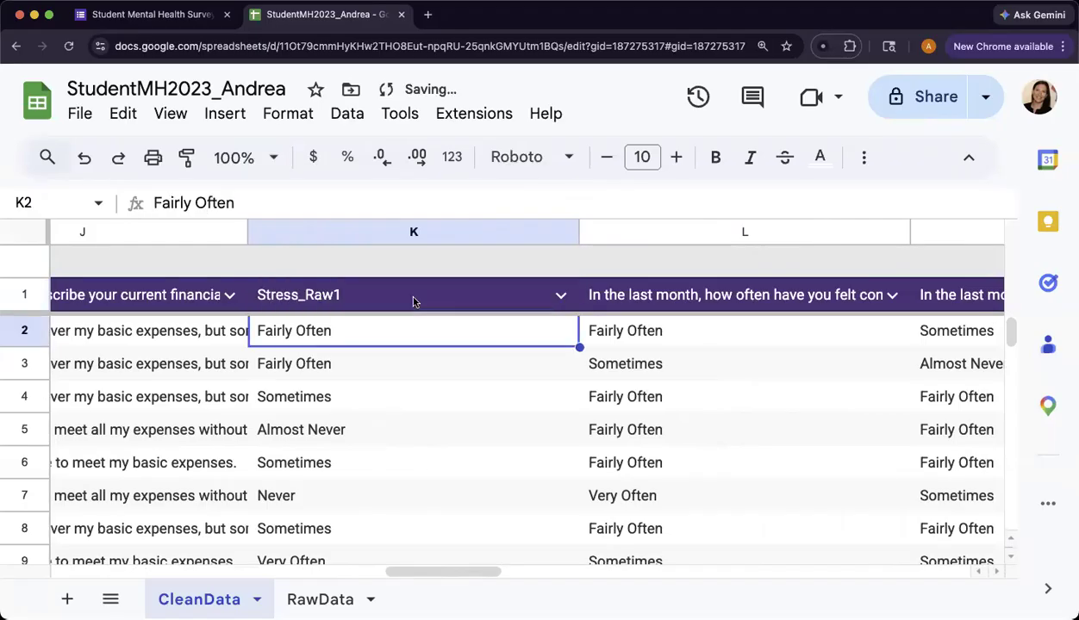
# - Fill the Stress_Raw1 header from K1 across through N1 so L1 to N1 become Stress_Raw2 to Stress_Raw4
pyautogui.click(386, 294)
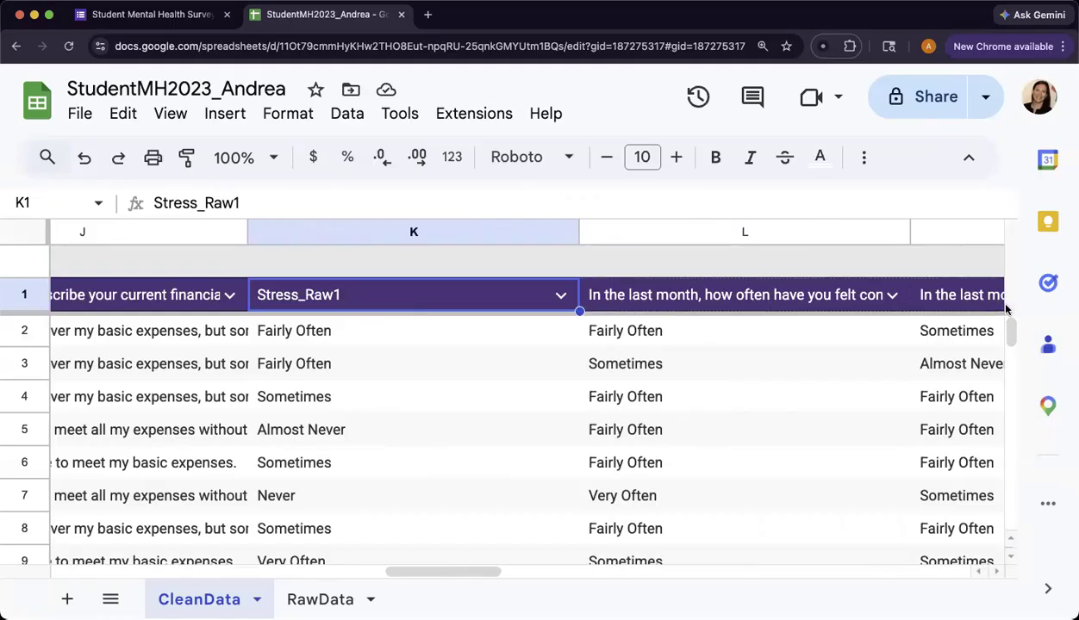
pyautogui.hscroll(5, 982, 305)
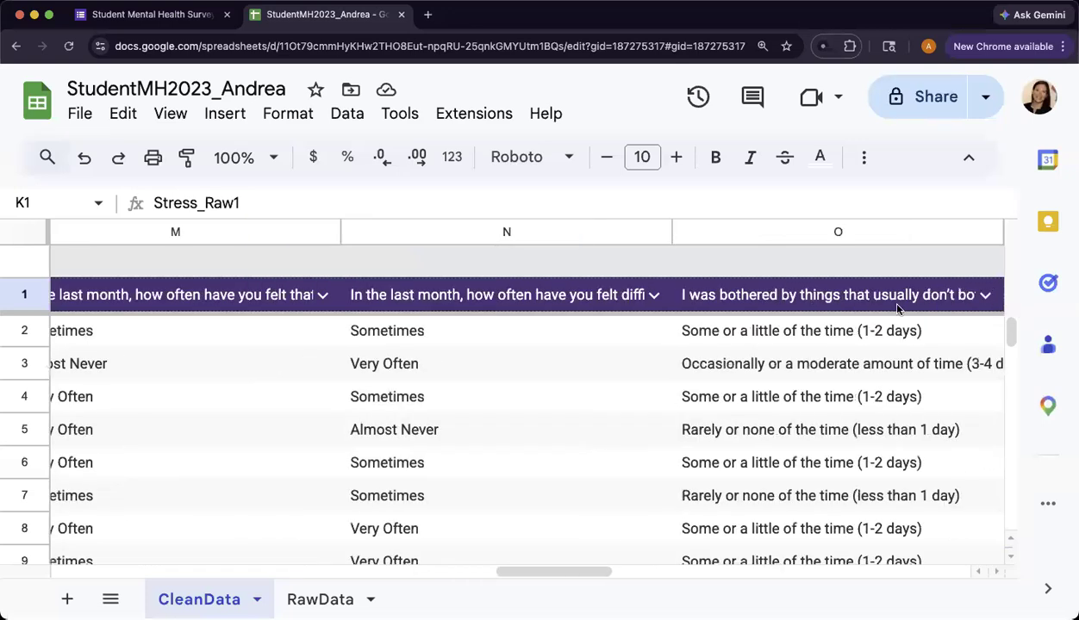
pyautogui.hscroll(2, 896, 308)
pyautogui.moveTo(317, 303); pyautogui.dragTo(310, 323)
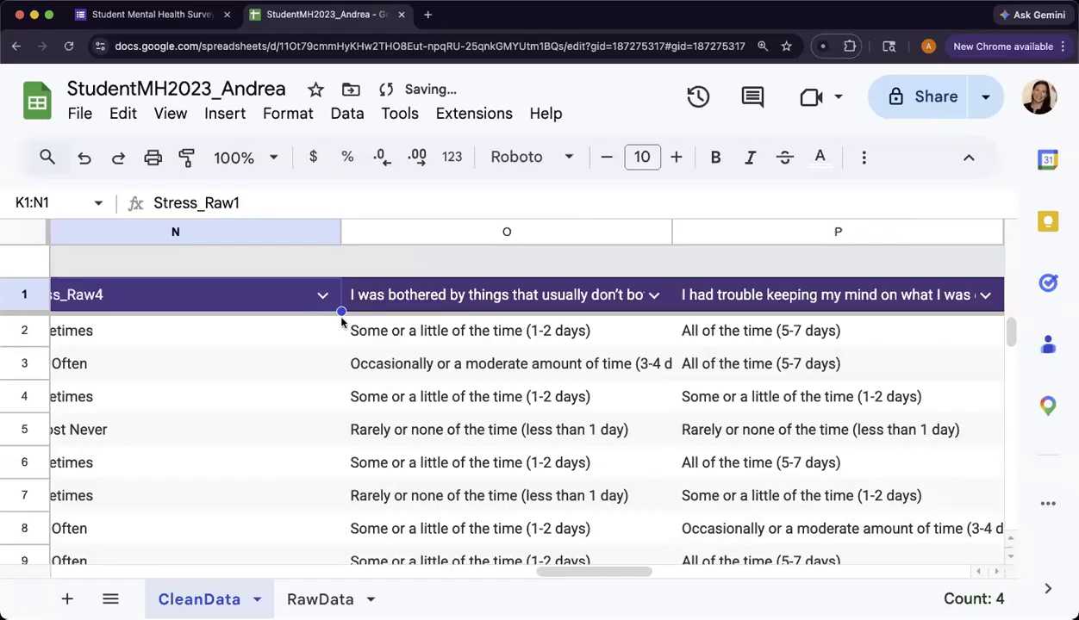
pyautogui.hscroll(-5, 249, 330)
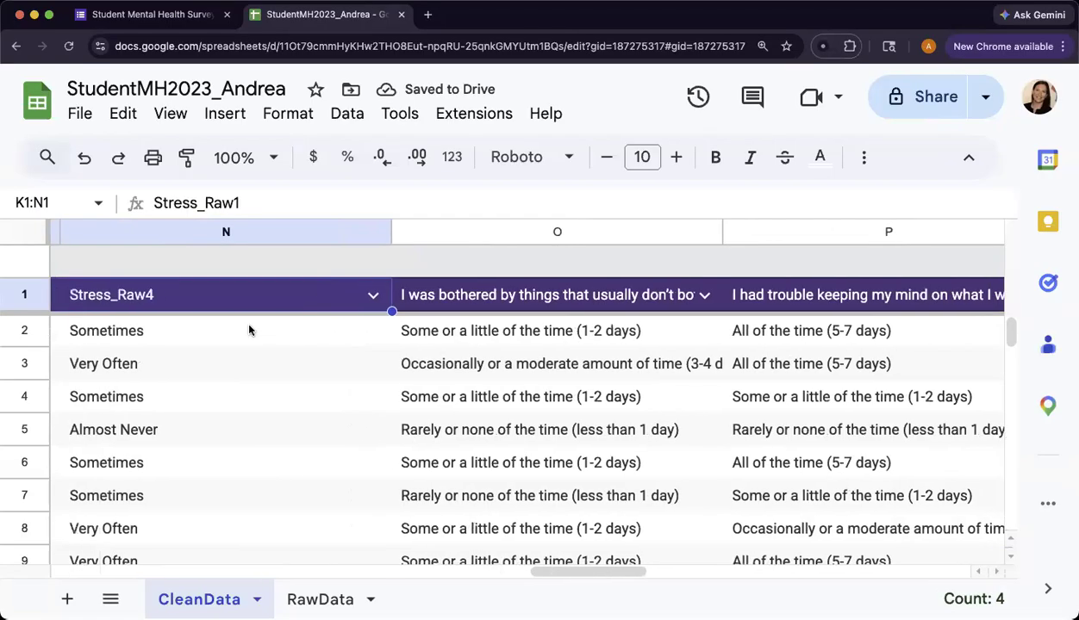
pyautogui.hscroll(-6, 368, 301)
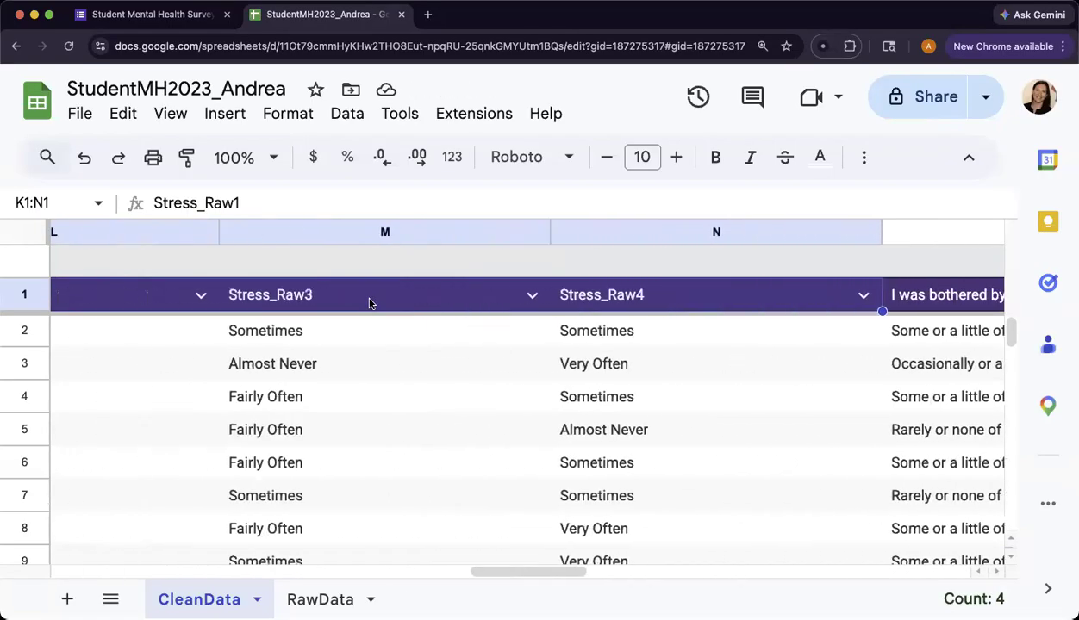
pyautogui.hscroll(3, 369, 302)
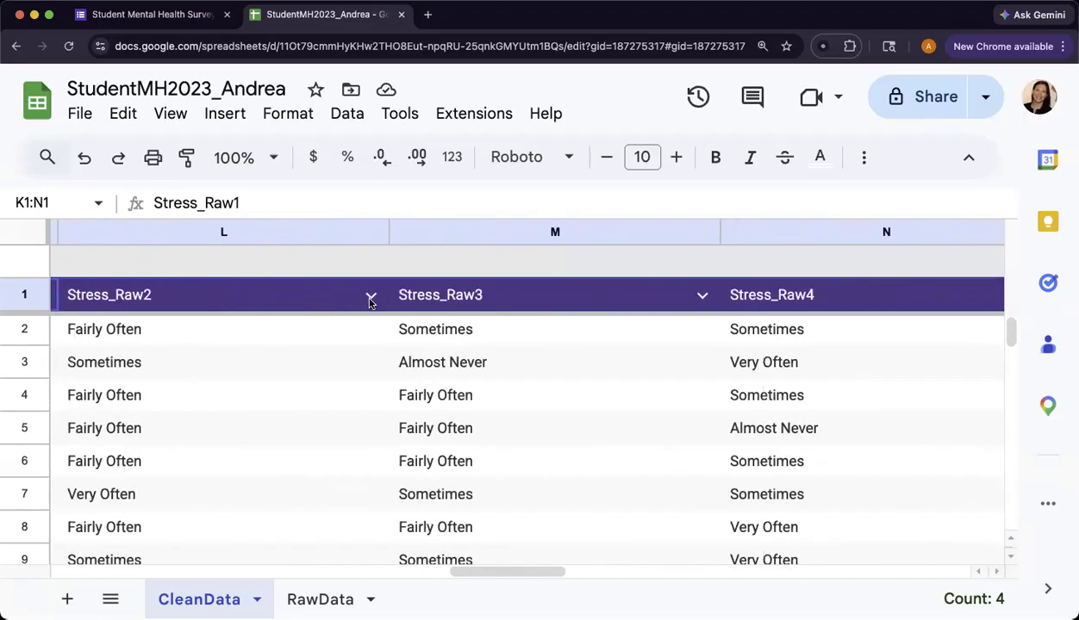
pyautogui.hscroll(7, 463, 362)
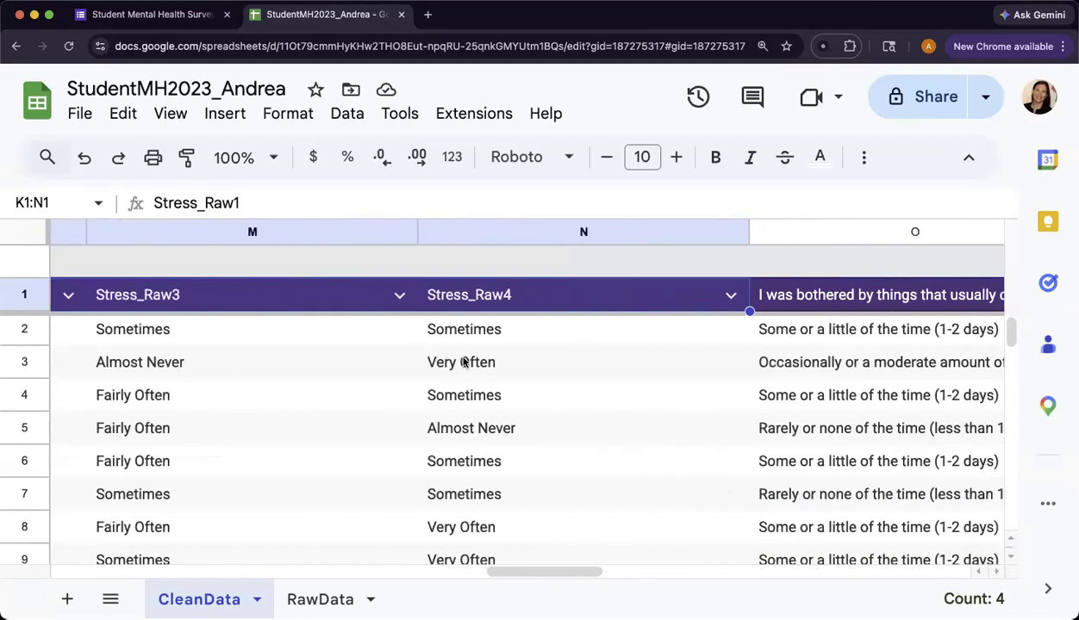
# - Rename the header in O1, about being bothered by things that usually don't bother the respondent, as DepRaw_1
pyautogui.click(523, 299)
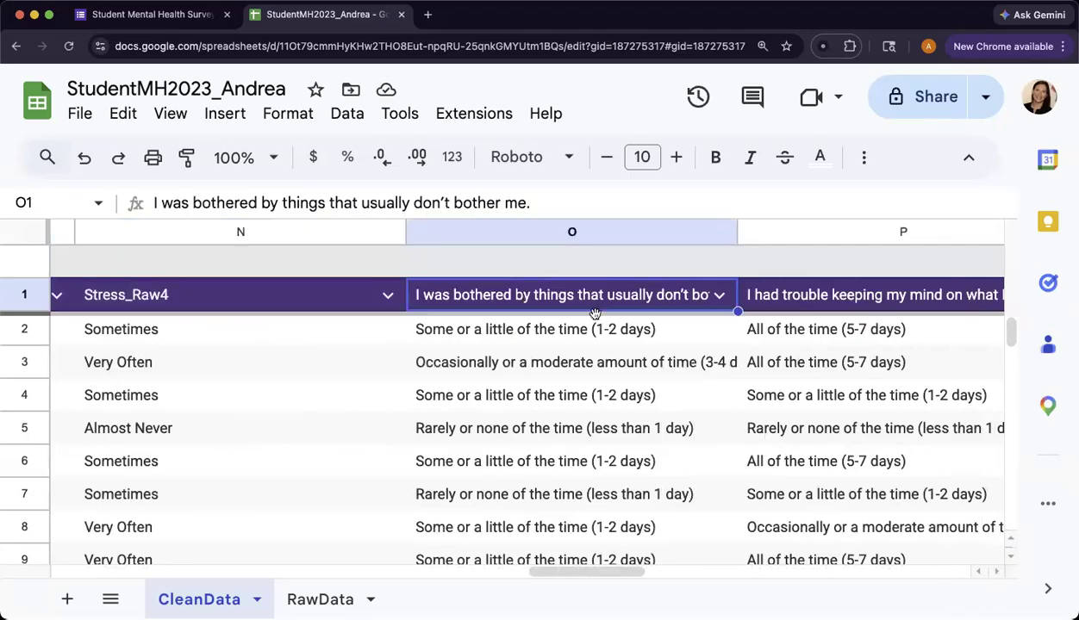
pyautogui.write('DepRaw')
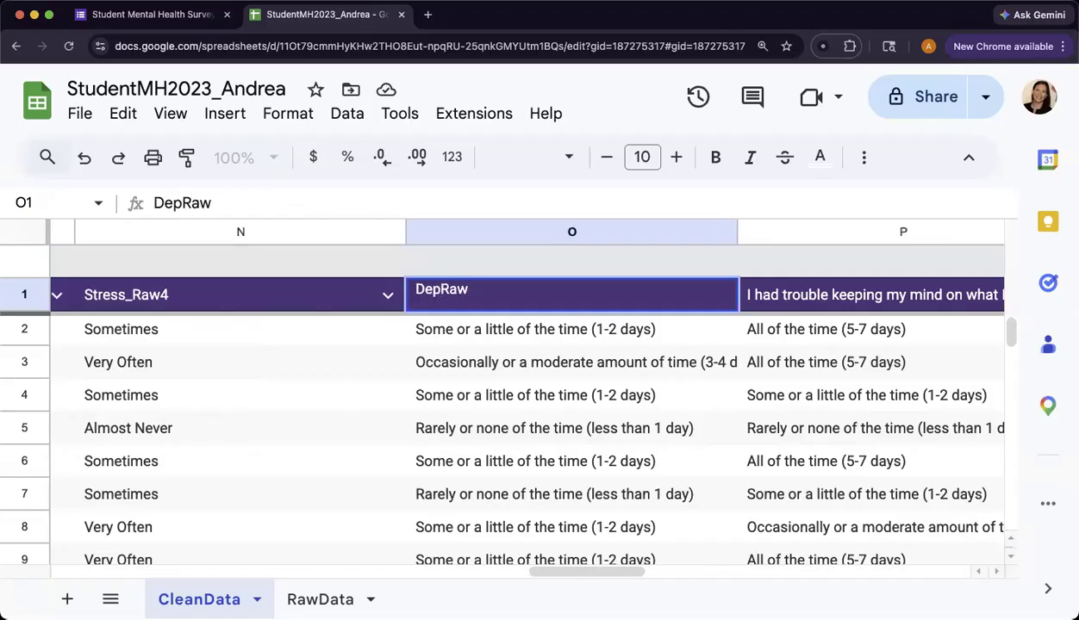
pyautogui.write('_!')
pyautogui.press('BackSpace')
pyautogui.write('1')
# - Rename the header in P1, about having trouble keeping one's mind on what one was doing, as DepRaw_2
pyautogui.click(813, 299)
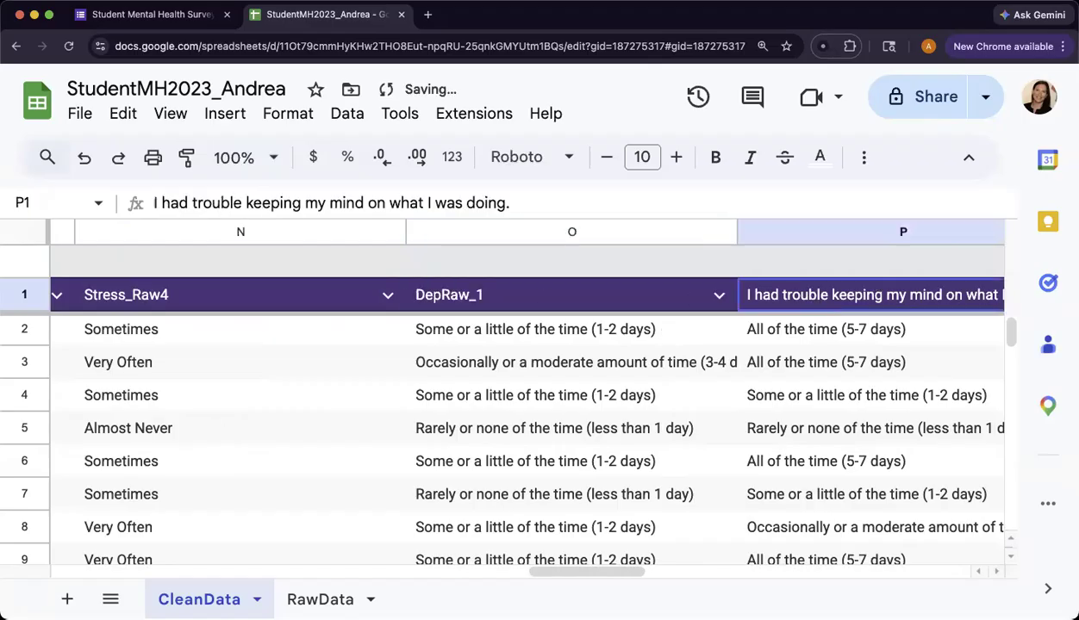
pyautogui.write('DepRaw')
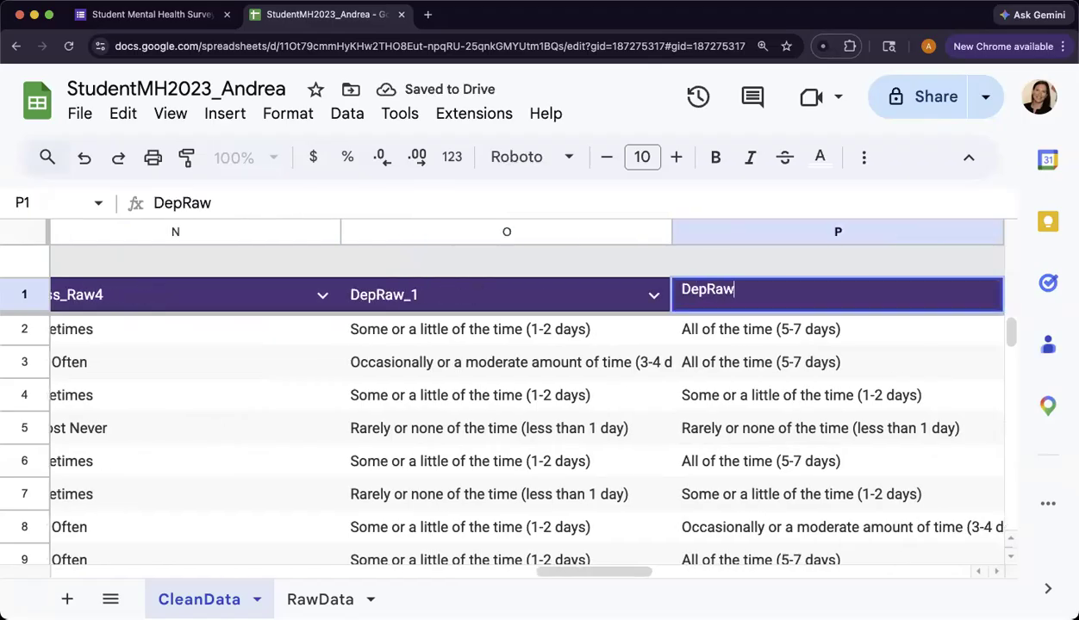
pyautogui.write('_2')
pyautogui.press('Return')
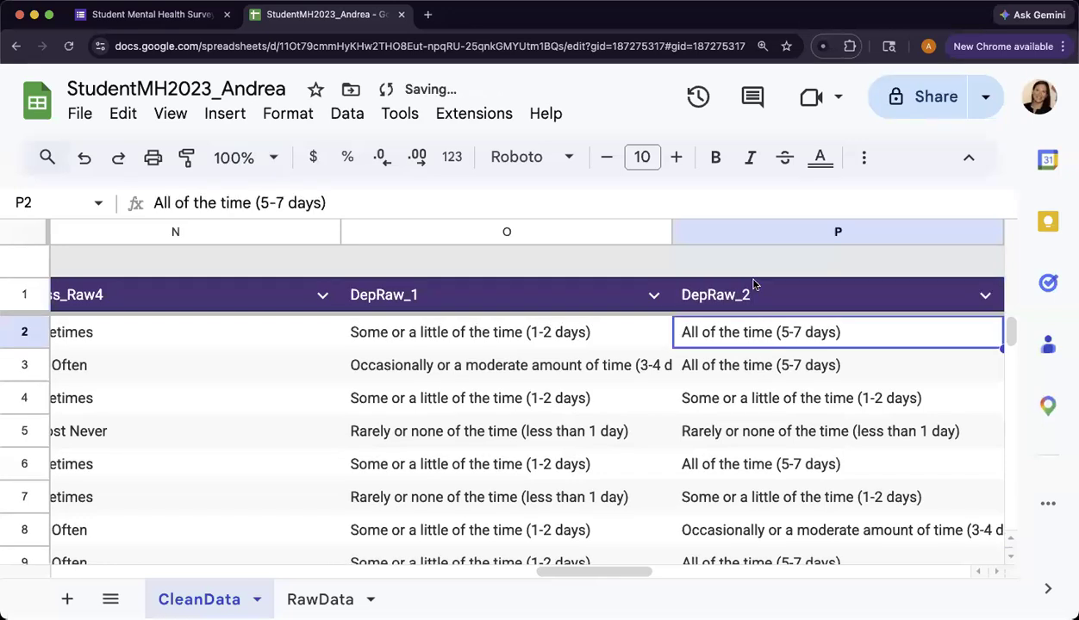
# - Fill the DepRaw_1 header from O1 across through X1 to number the depression items up to DepRaw_10
pyautogui.click(565, 309)
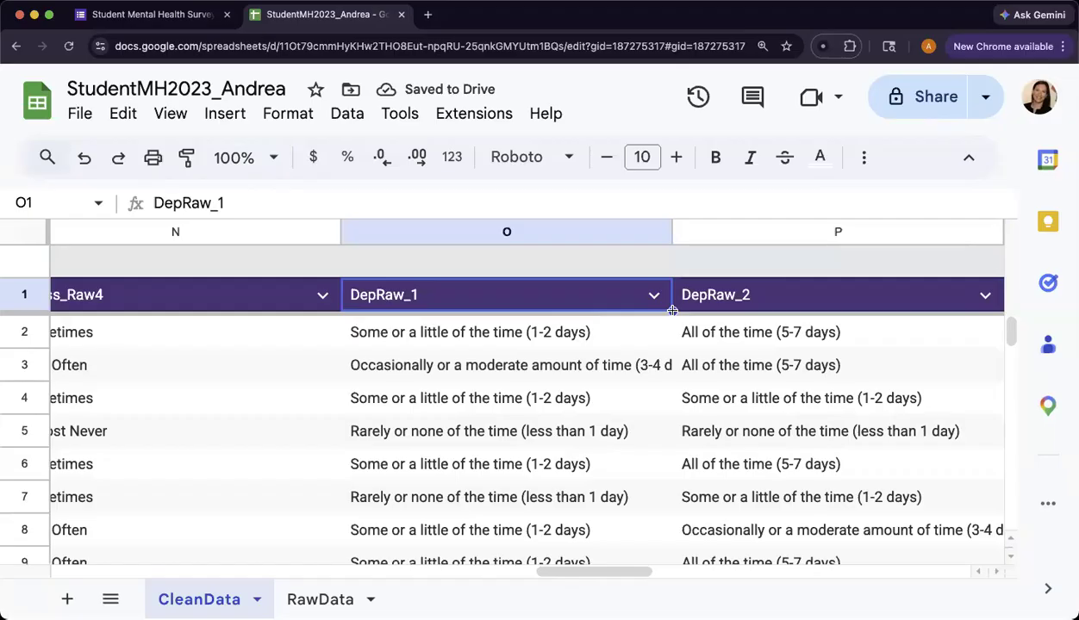
pyautogui.hscroll(10, 991, 302)
pyautogui.moveTo(1039, 306); pyautogui.dragTo(315, 308)
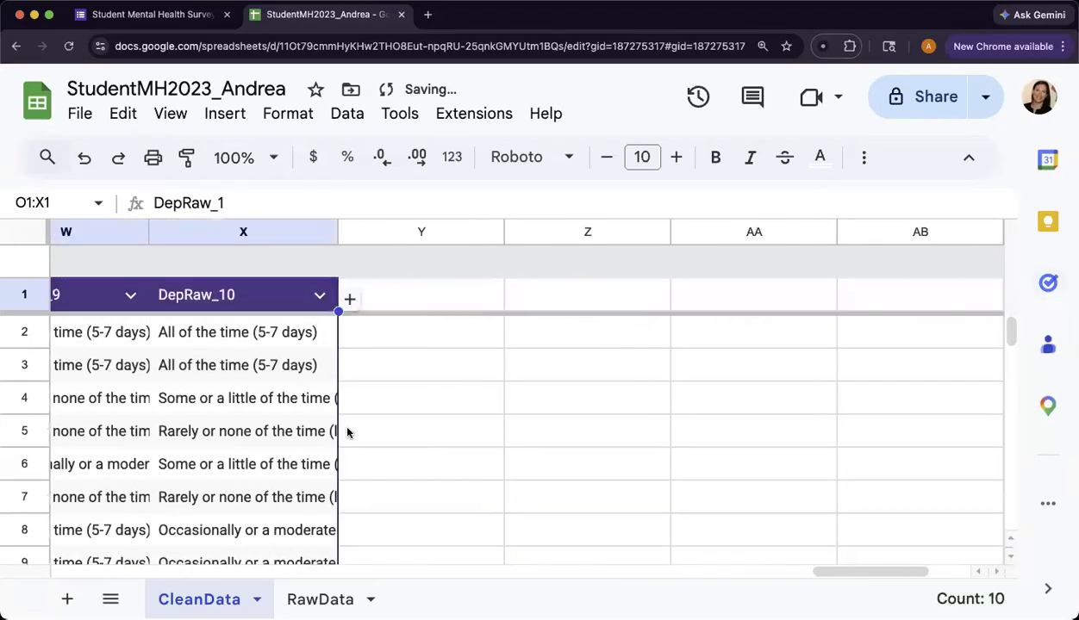
pyautogui.hscroll(-5, 479, 407)
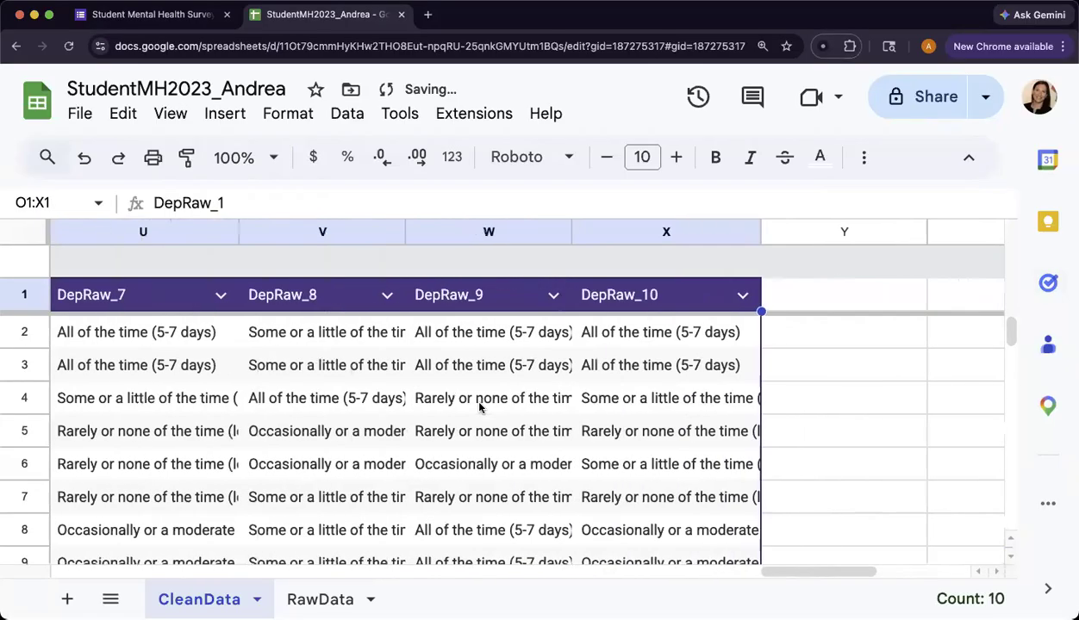
pyautogui.hscroll(-5, 479, 406)
pyautogui.hscroll(-15, 479, 406)
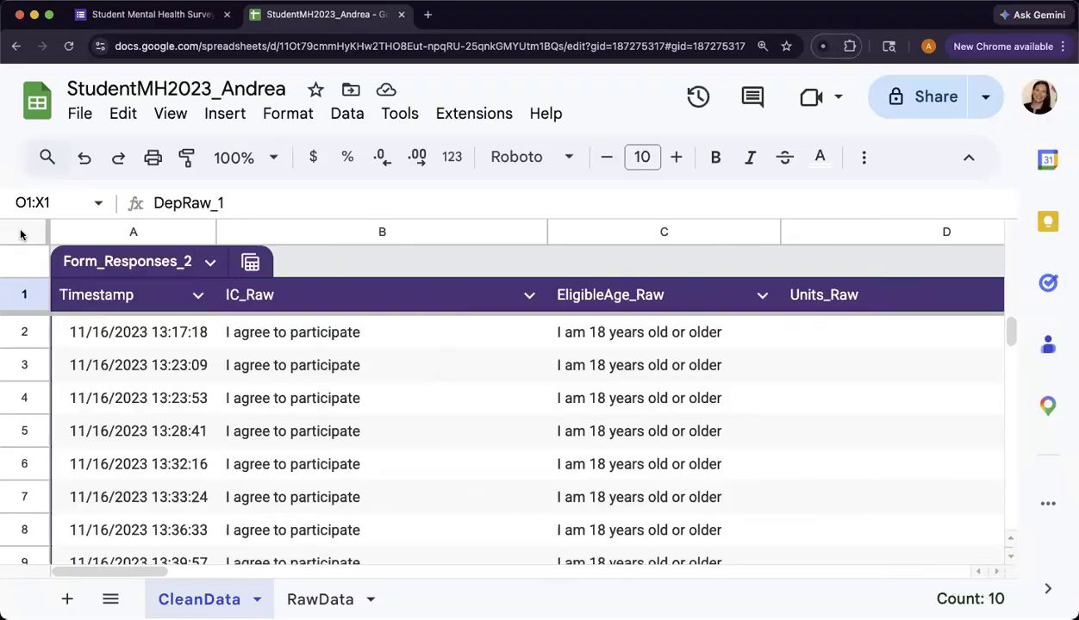
# - Fit the widths of all columns in the CleanData sheet to their contents
pyautogui.click(373, 231)
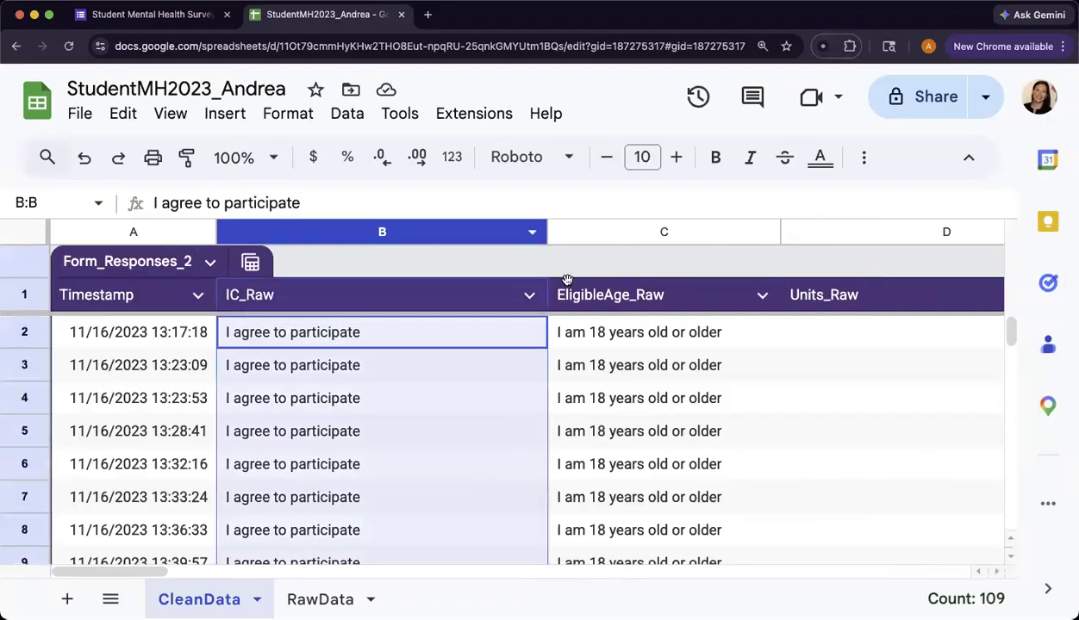
pyautogui.moveTo(545, 230)
pyautogui.mouseDown()
pyautogui.moveTo(360, 231)
pyautogui.moveTo(542, 231)
pyautogui.mouseUp()
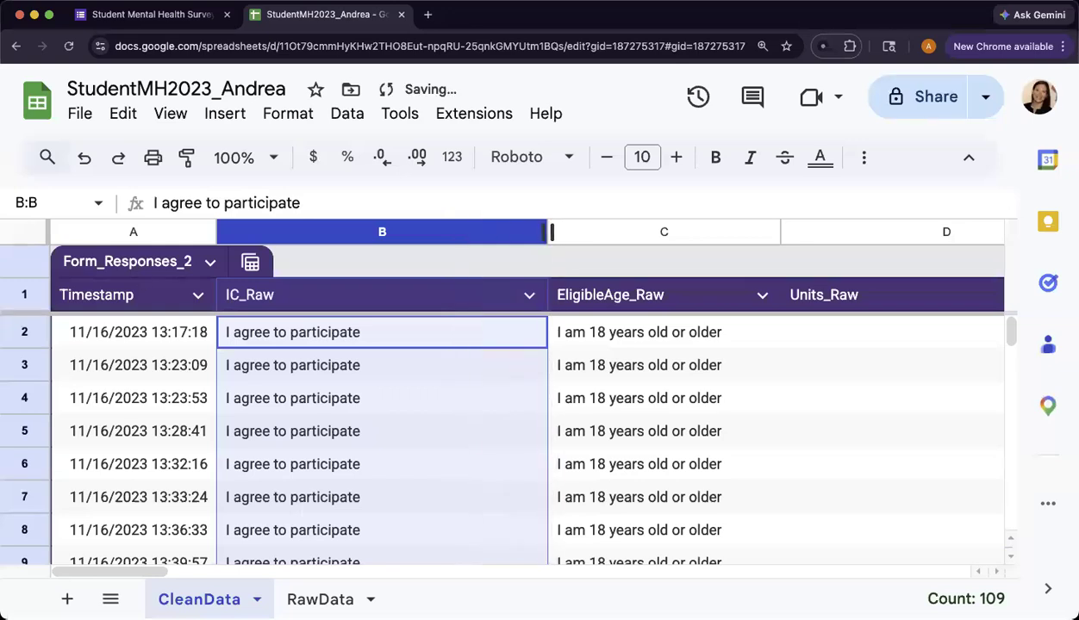
pyautogui.click(23, 233)
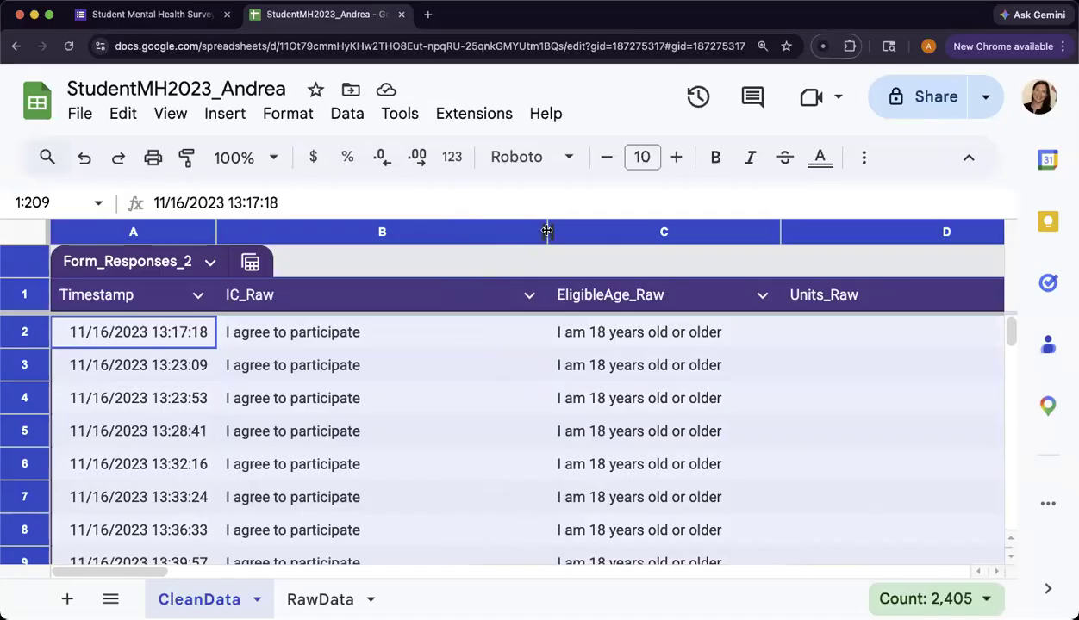
pyautogui.doubleClick(216, 231)
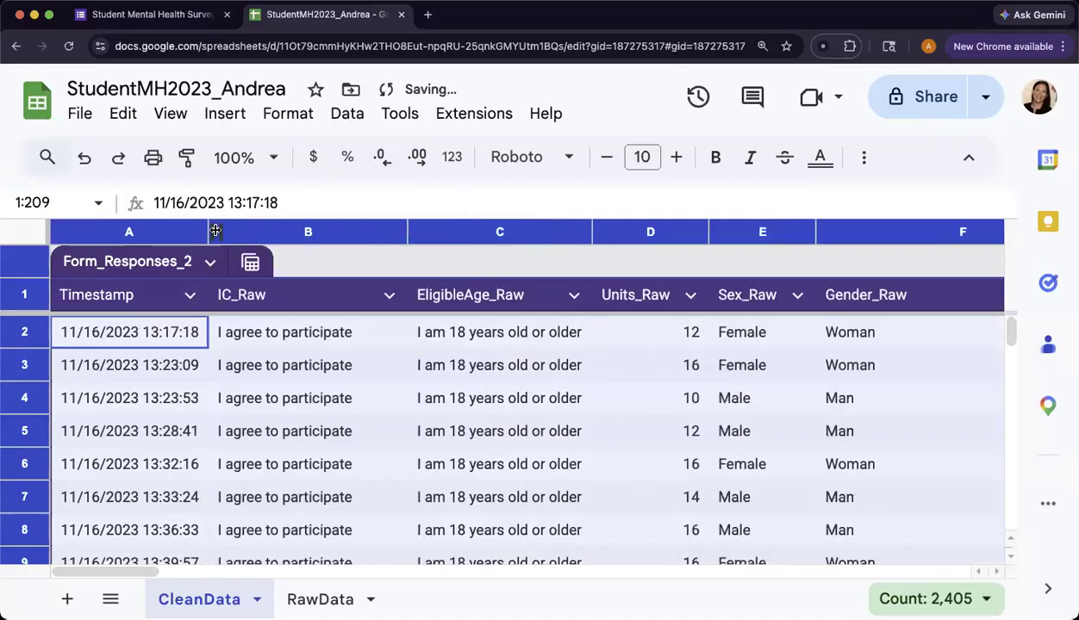
pyautogui.hscroll(2, 287, 341)
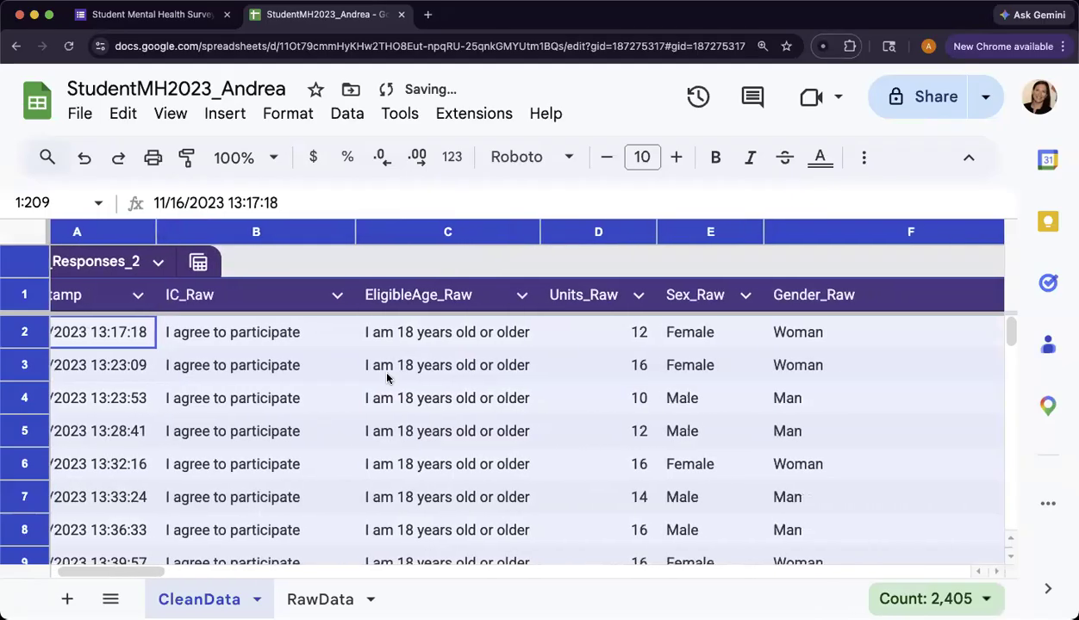
pyautogui.hscroll(8, 385, 378)
pyautogui.hscroll(14, 385, 379)
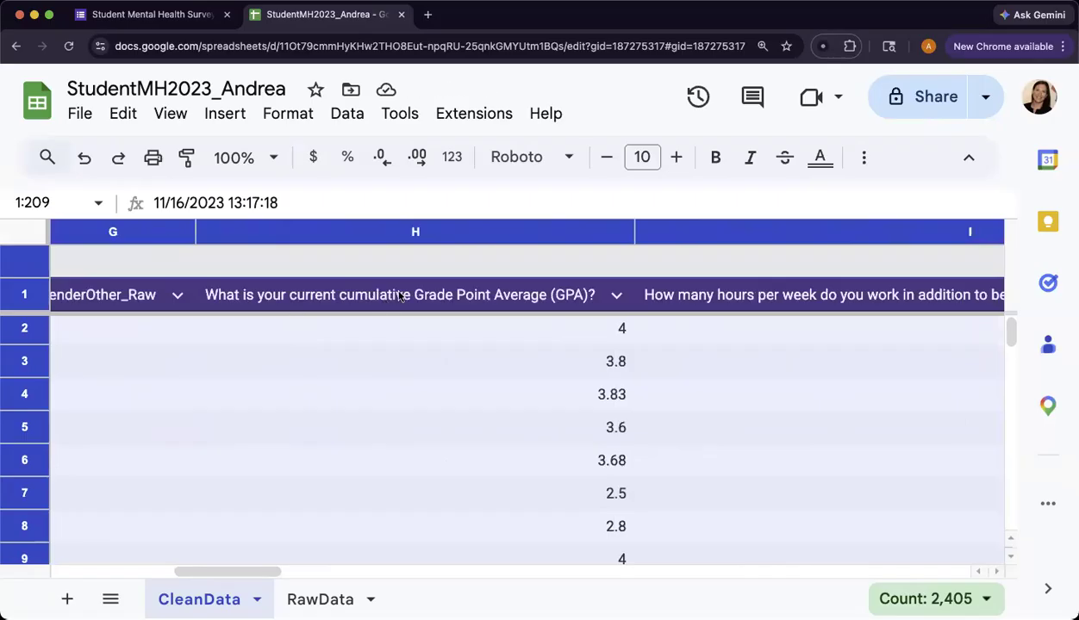
pyautogui.hscroll(-13, 388, 297)
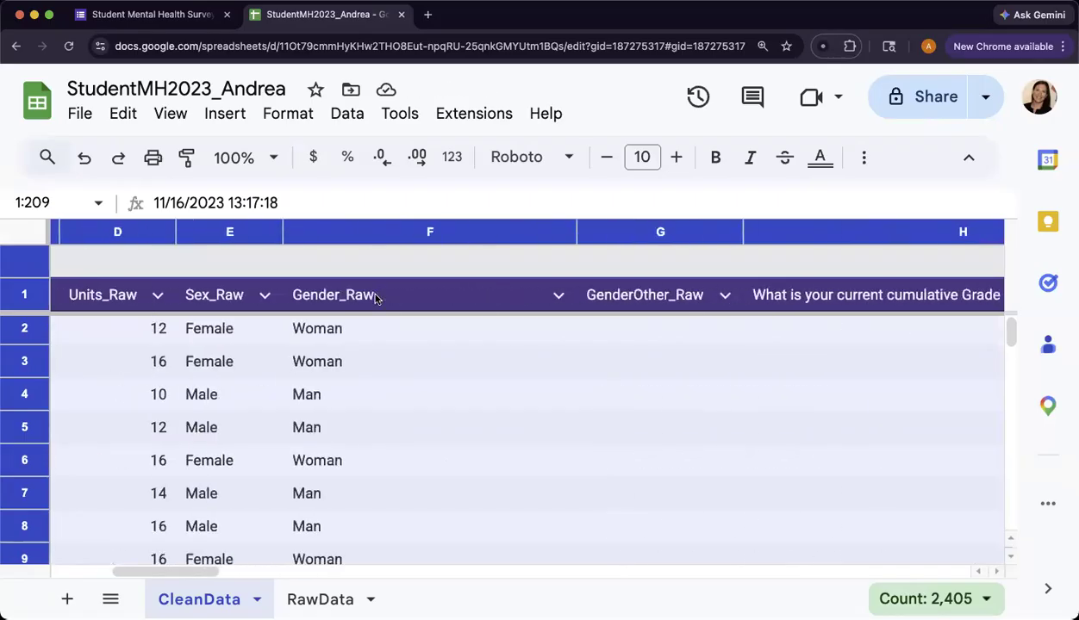
pyautogui.hscroll(9, 376, 298)
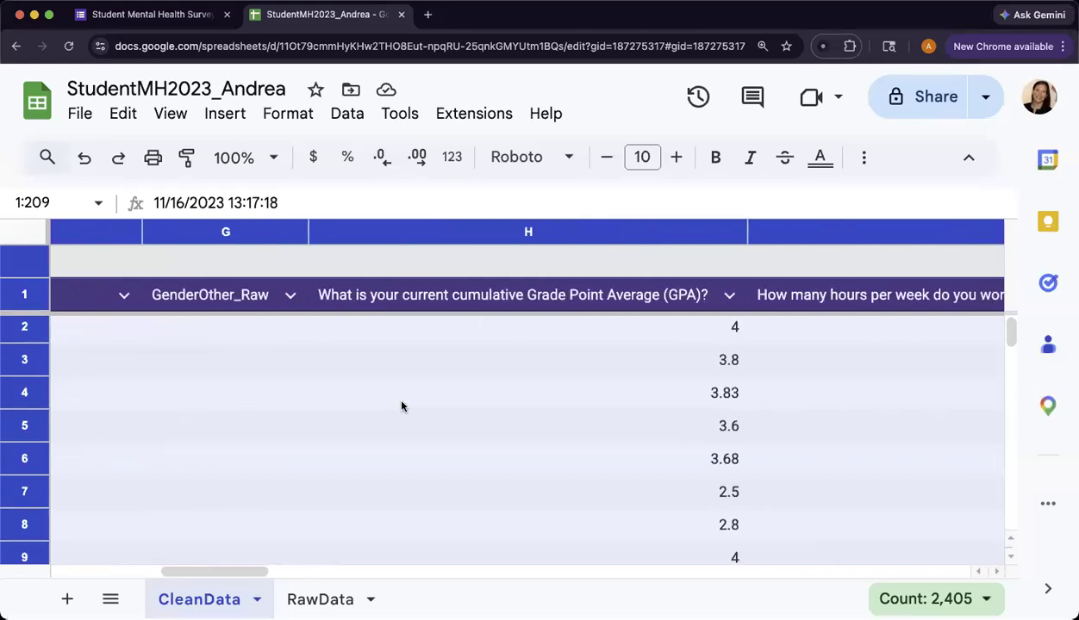
pyautogui.hscroll(-18, 397, 407)
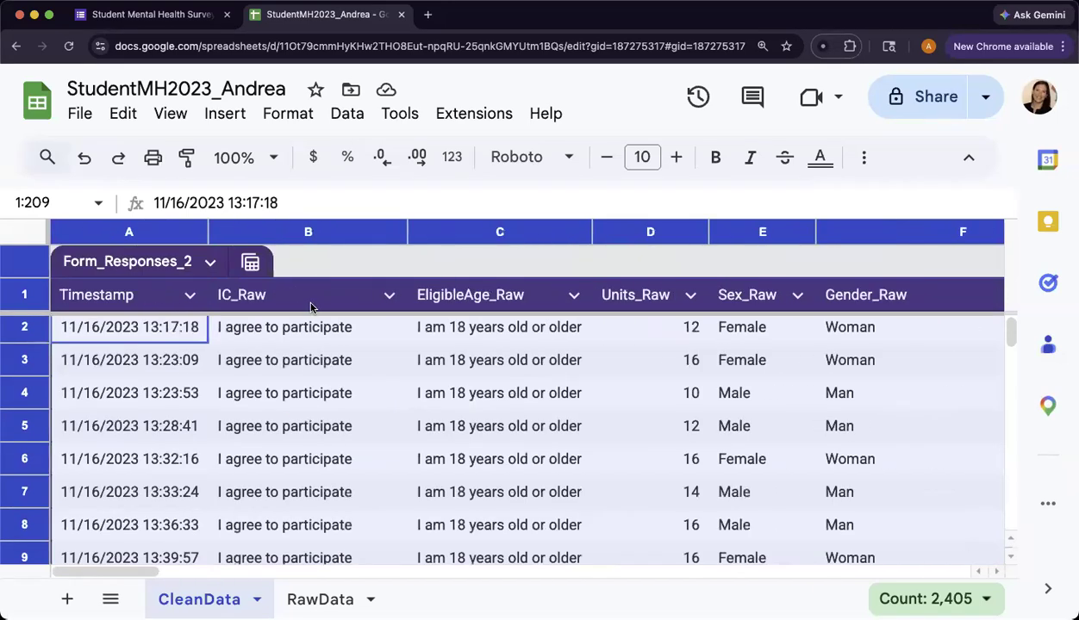